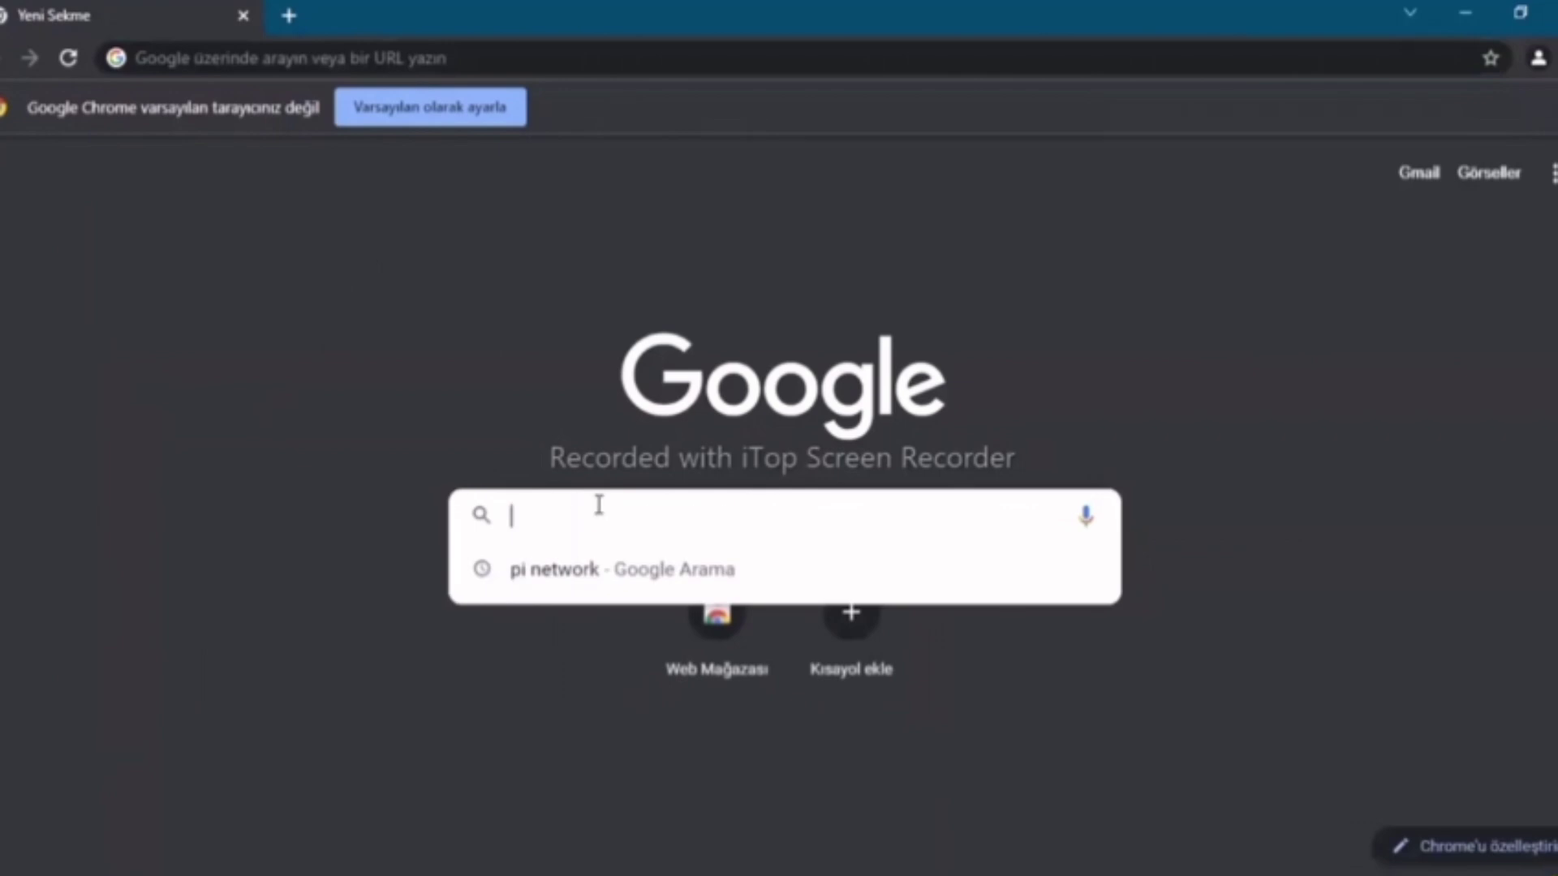
Rerun the Google search for 'pi network' and scroll to the official minepi.com result
click(593, 581)
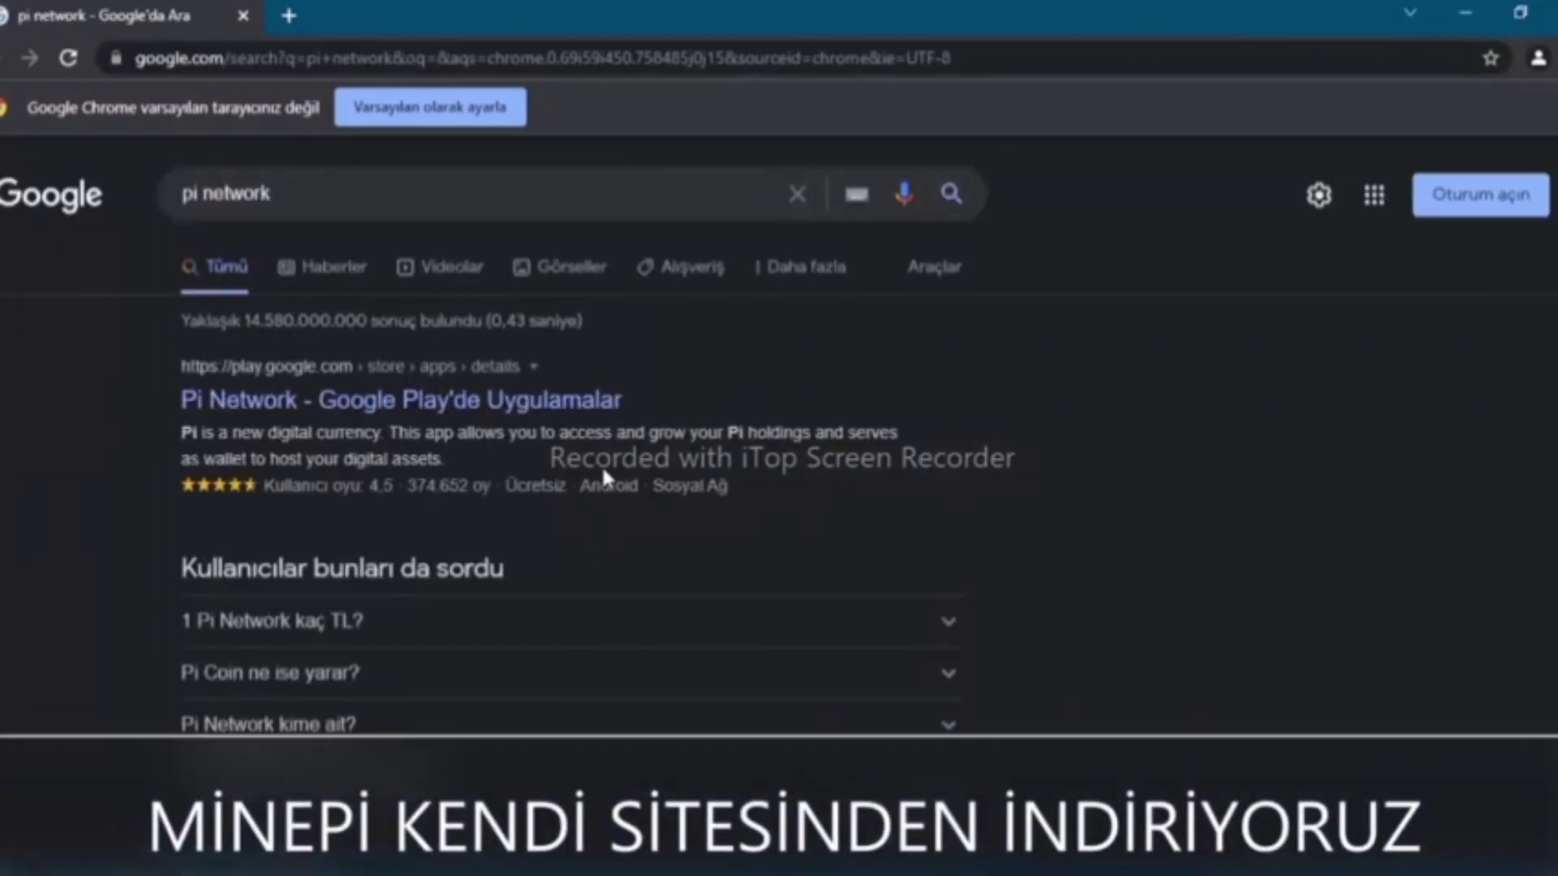
scroll(608, 477, down, 7)
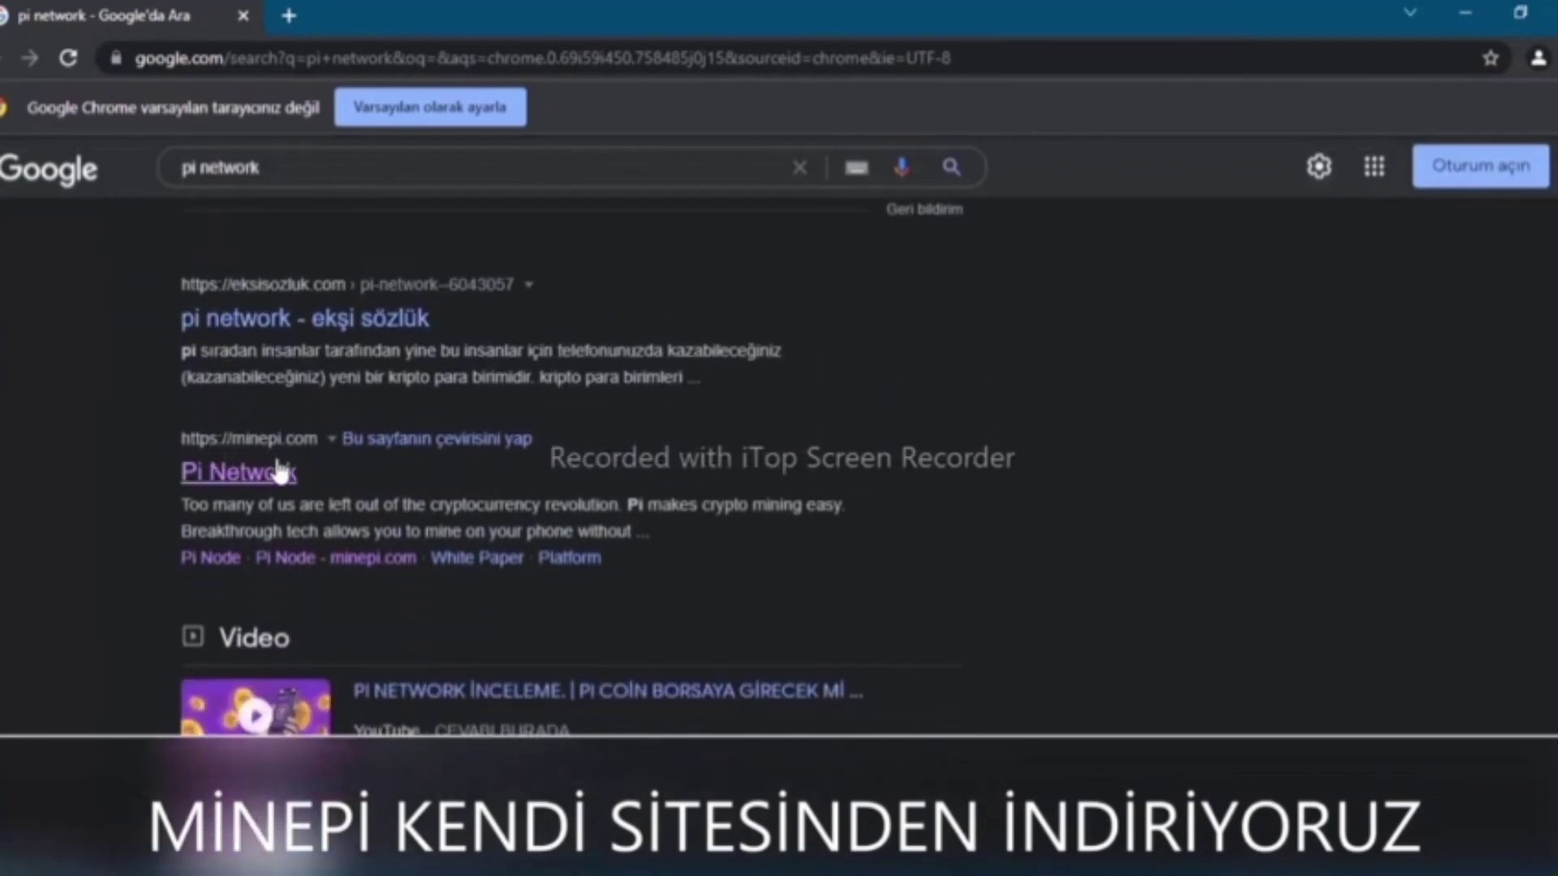
Download the Windows Pi Node installer from minepi.com's Pi Node page and run it
click(272, 484)
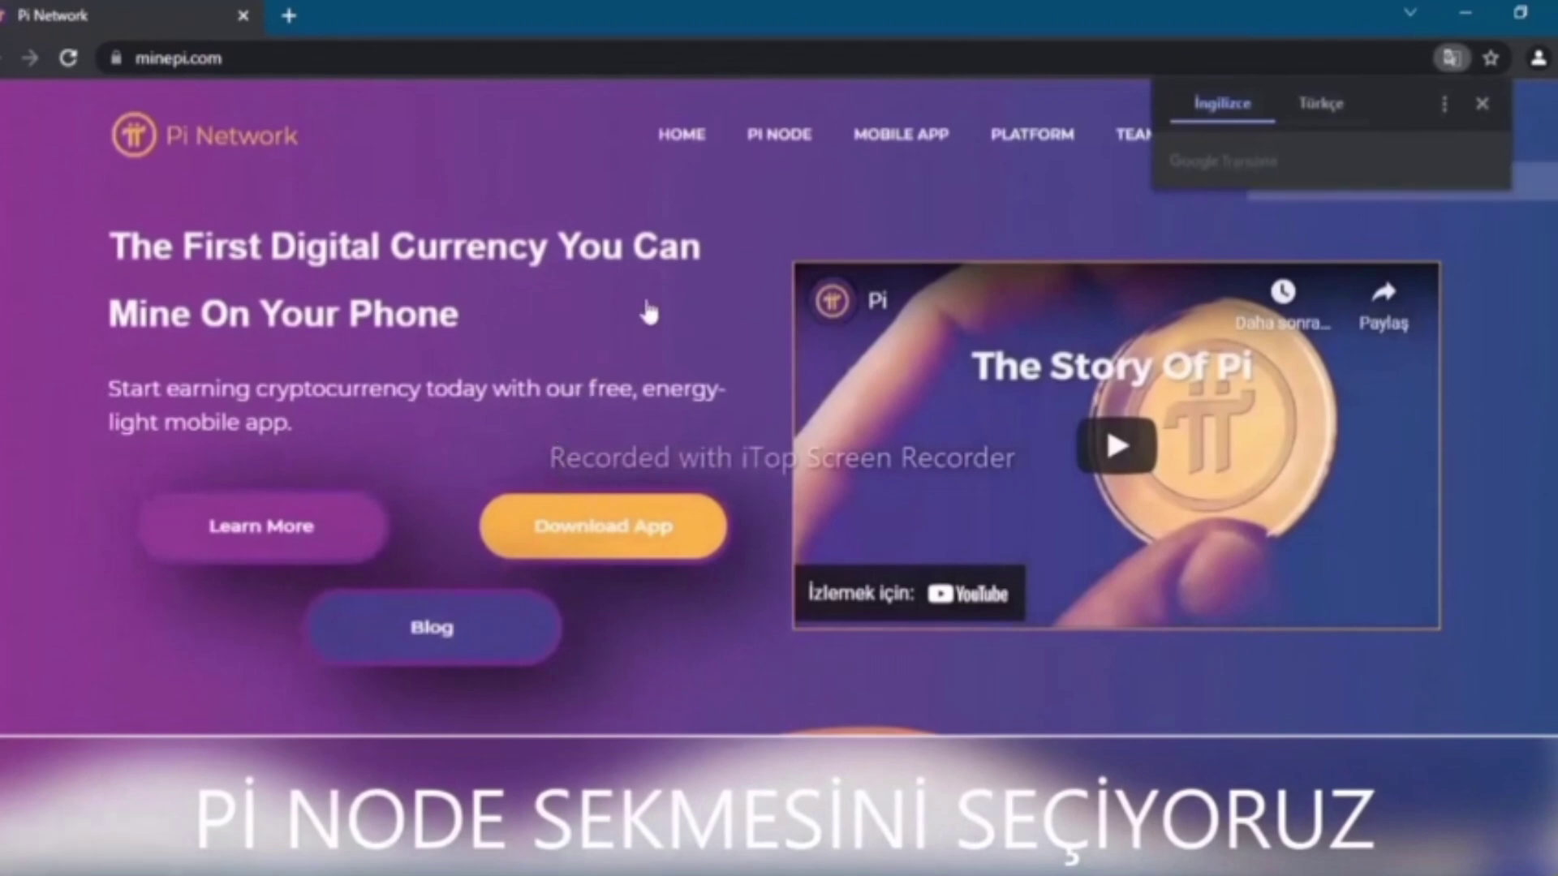
click(1482, 103)
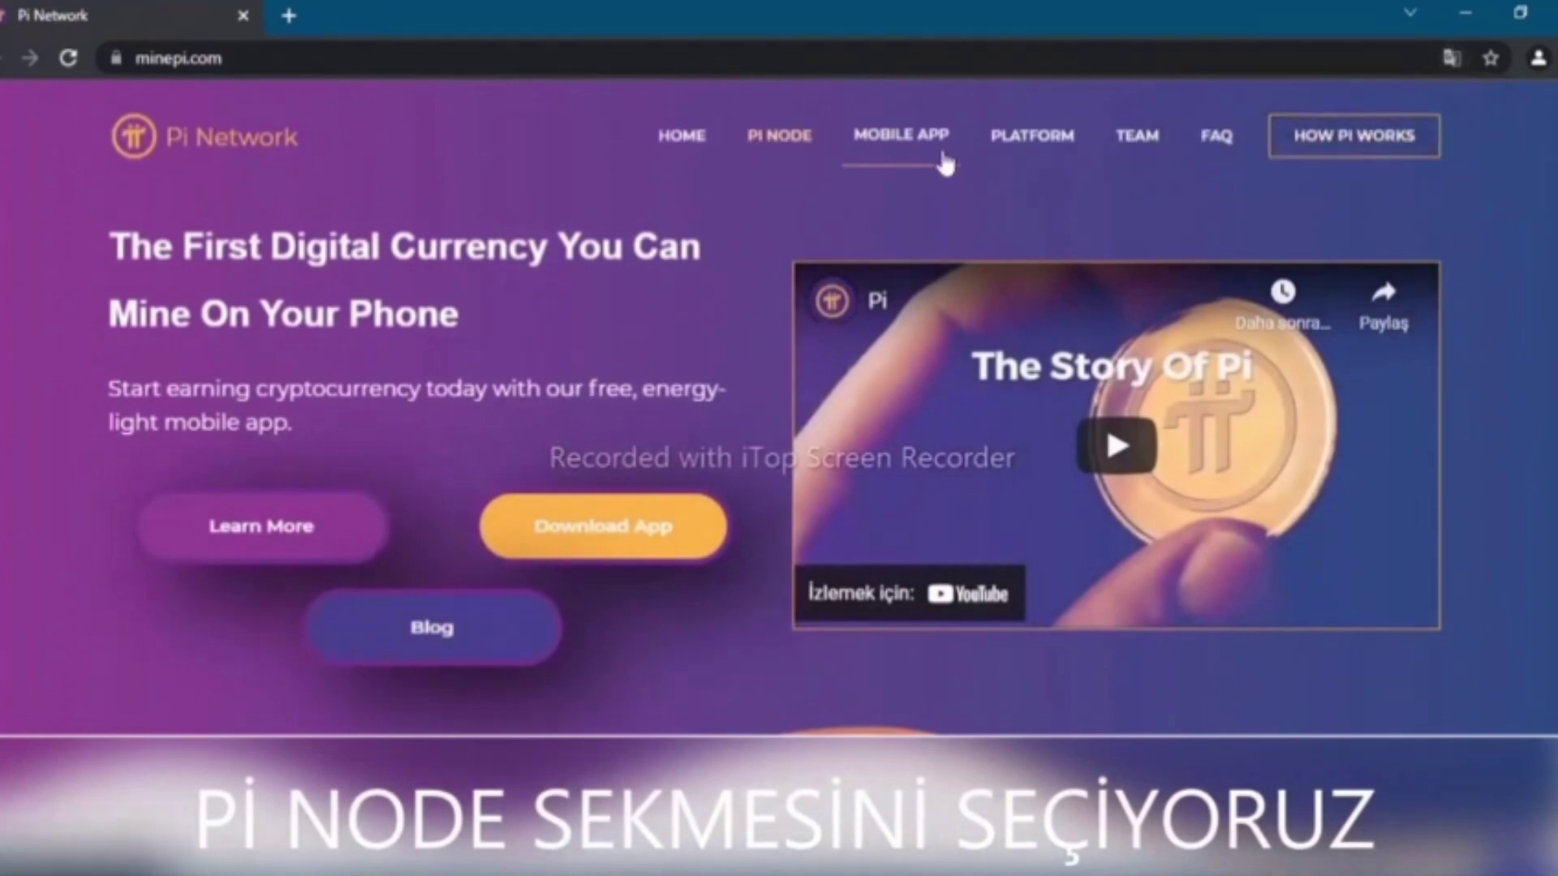
click(771, 144)
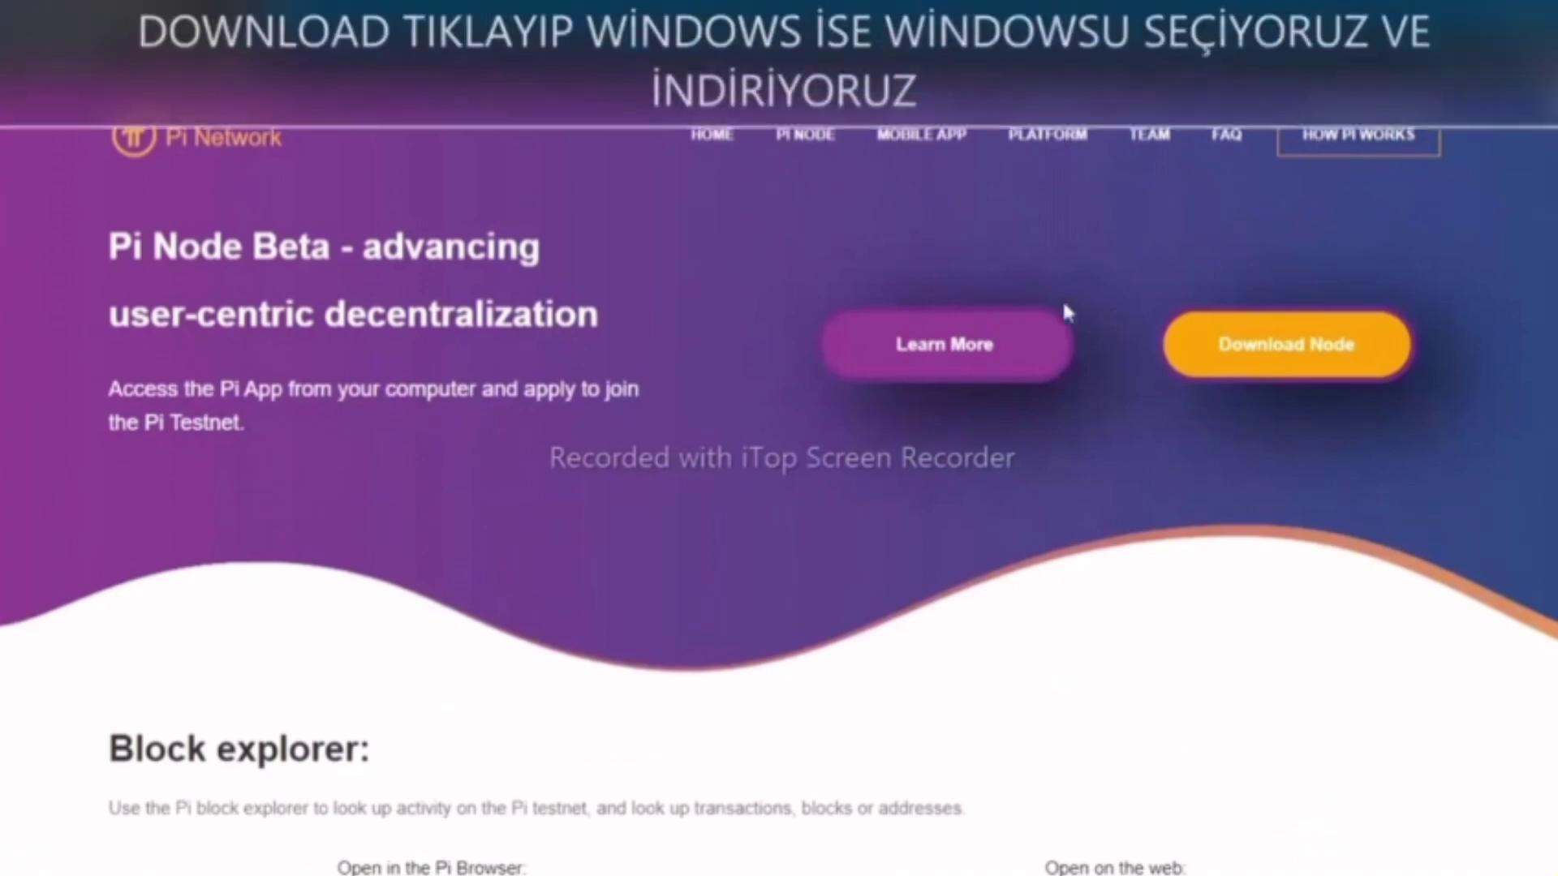
click(1242, 357)
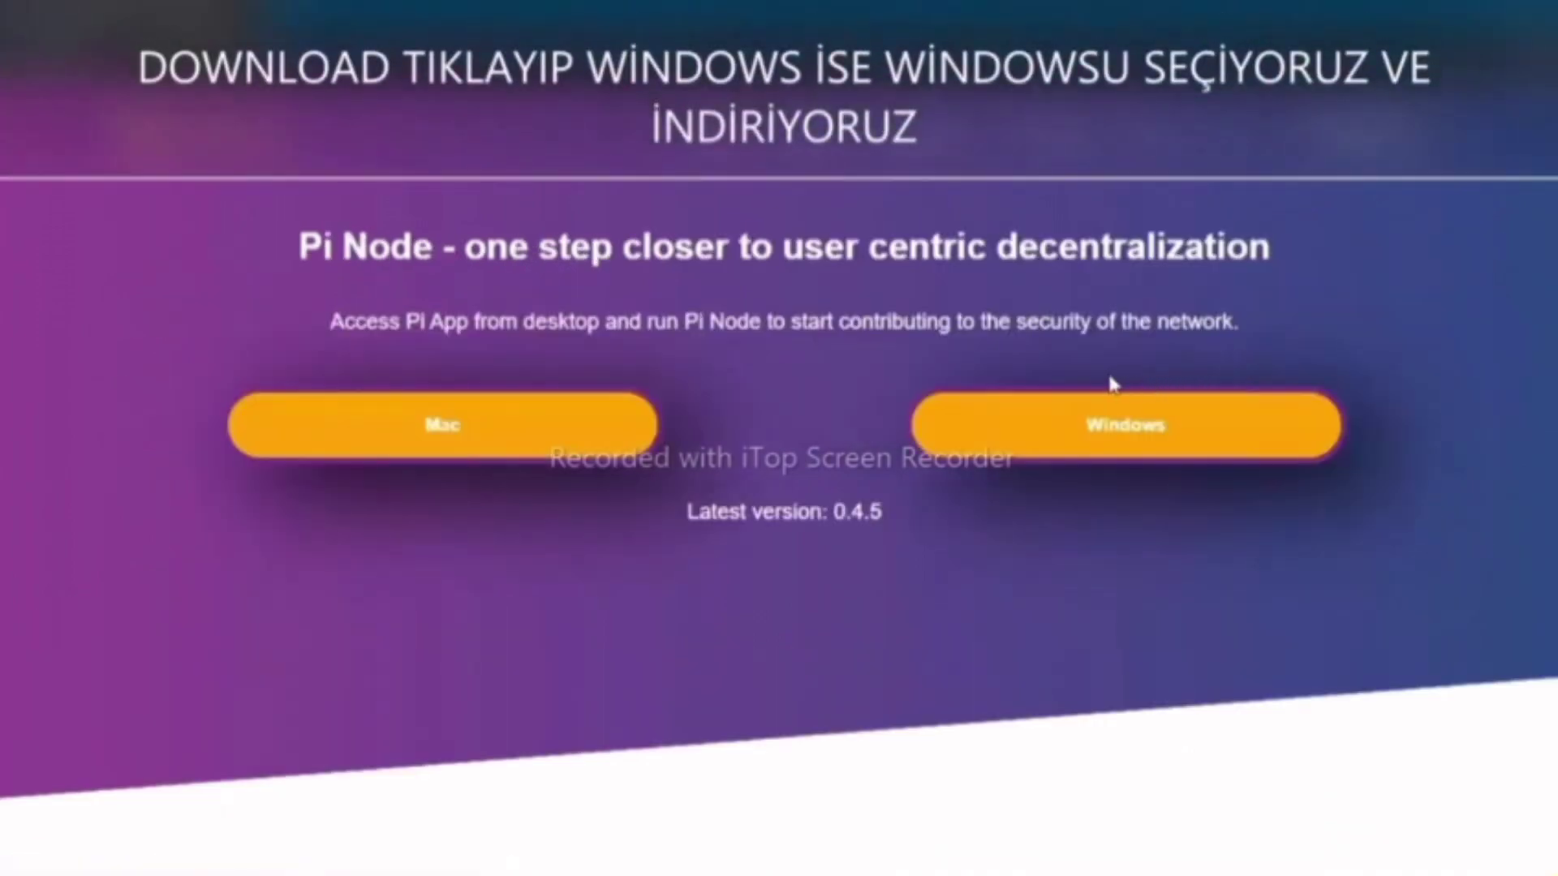
click(1070, 430)
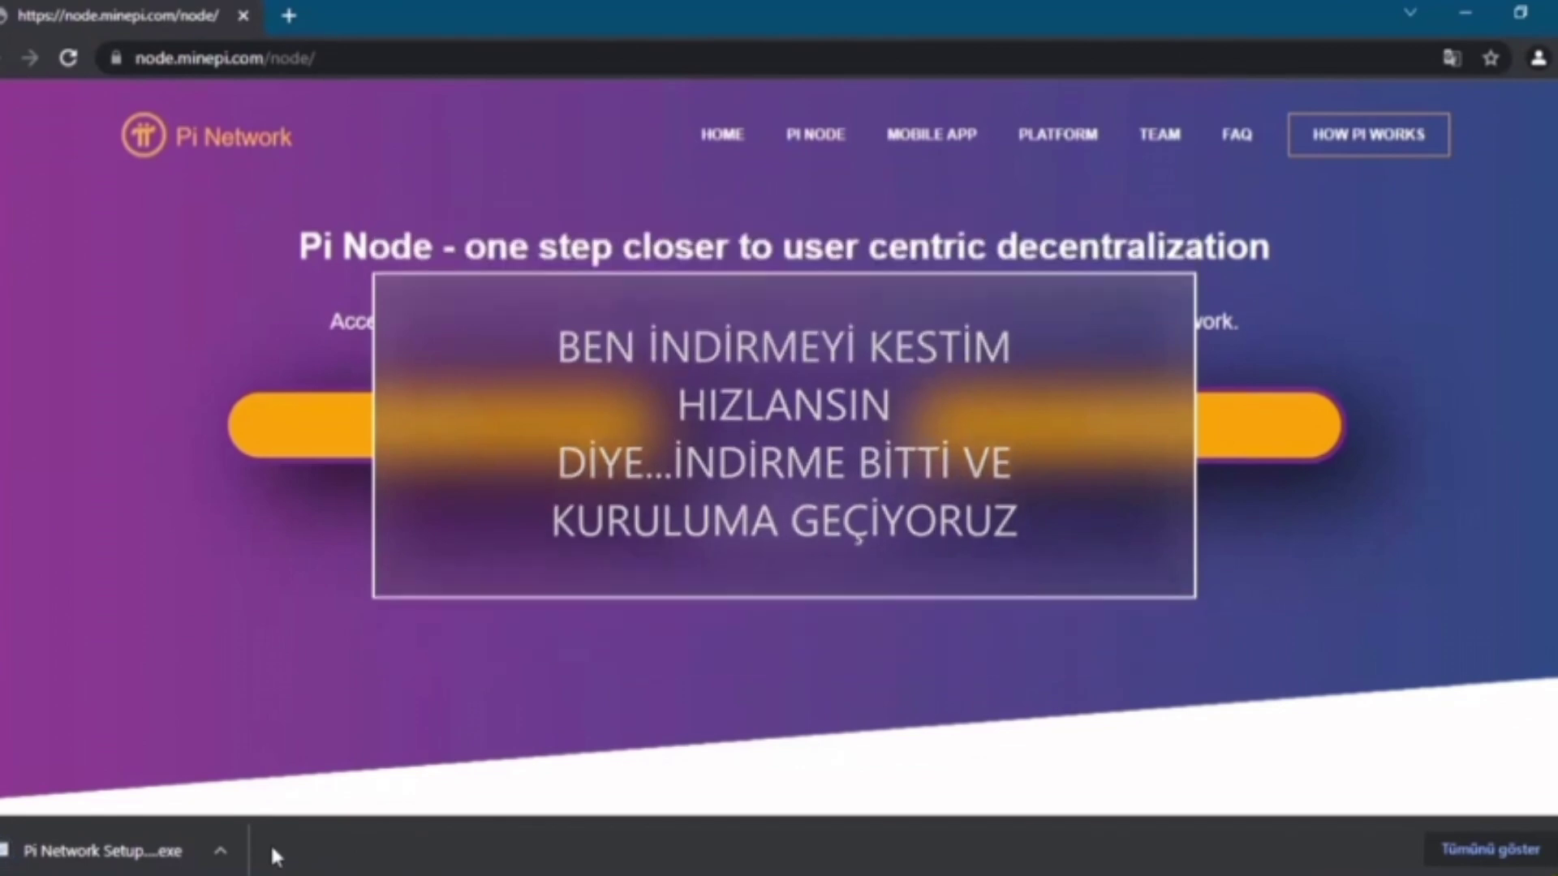
click(103, 852)
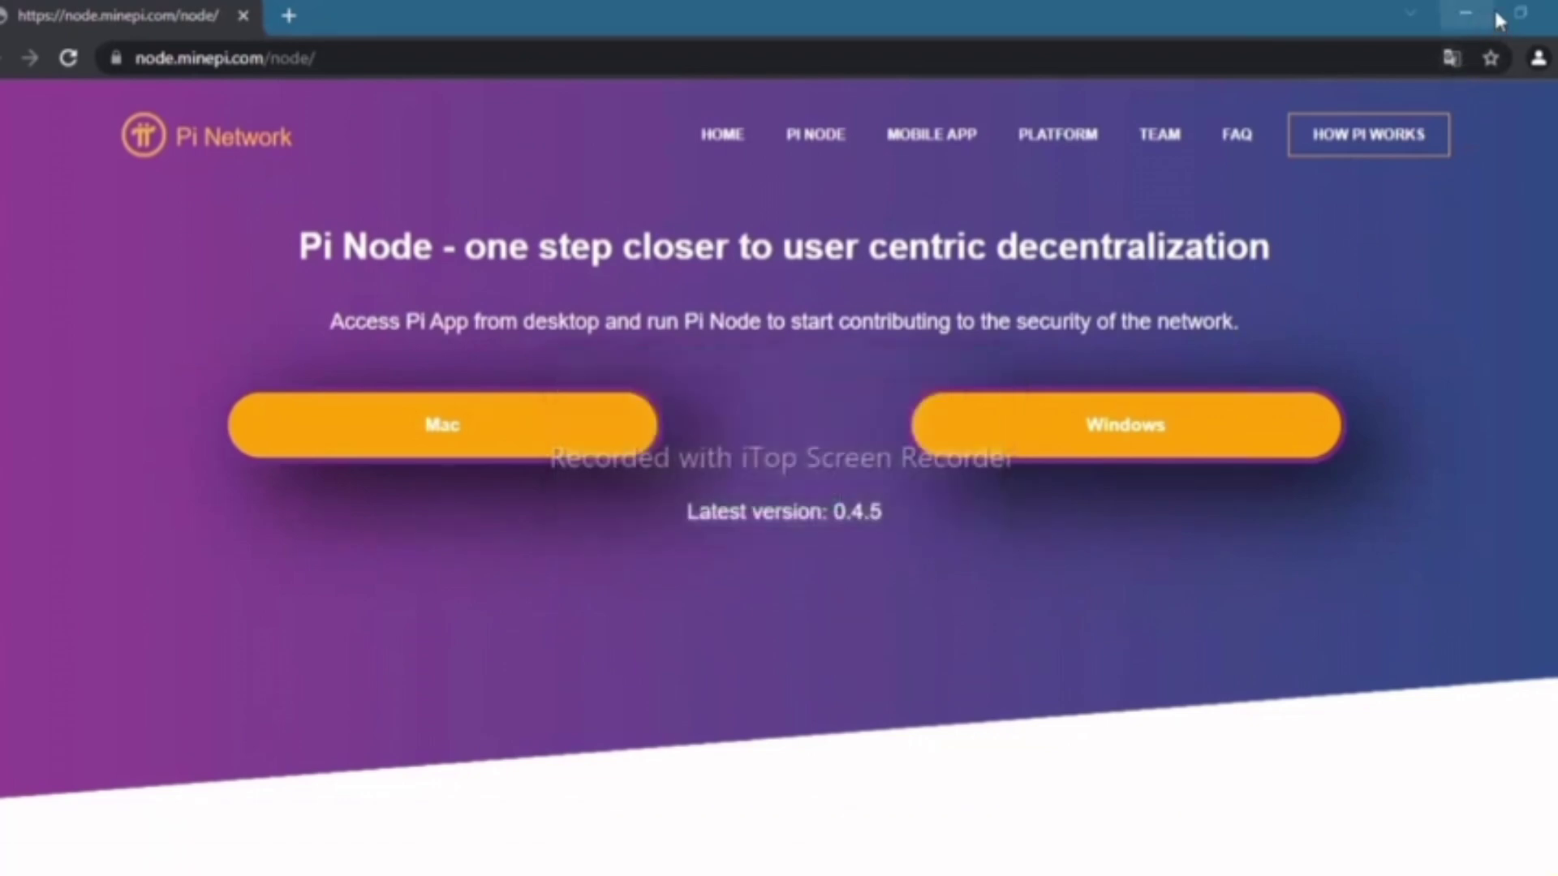
Minimize Chrome and log in to Pi Node using the code shown for the phone app
click(1465, 13)
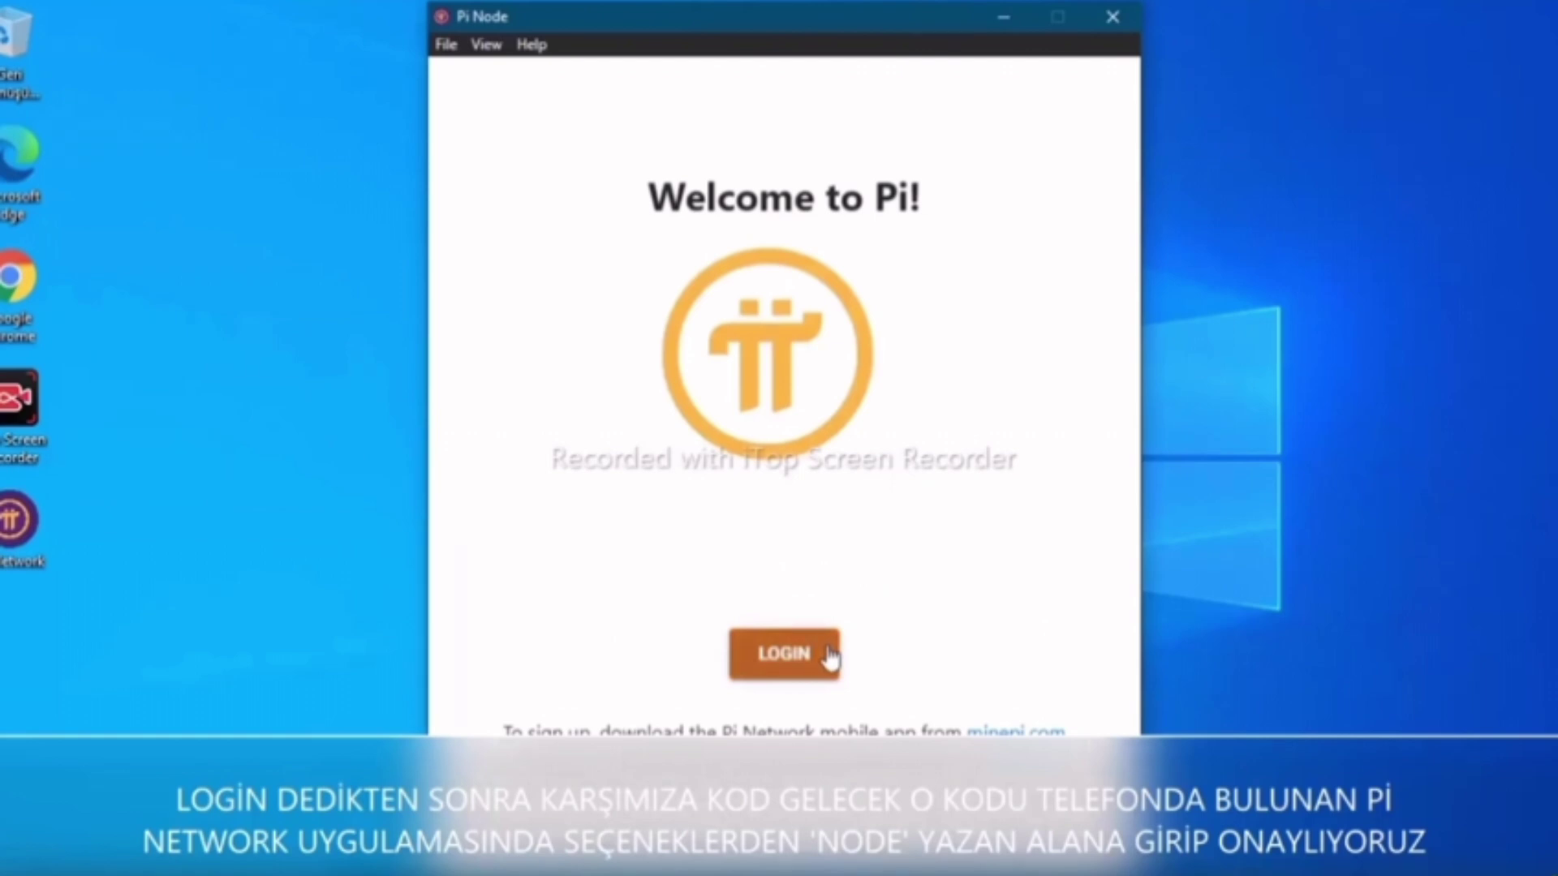
click(830, 657)
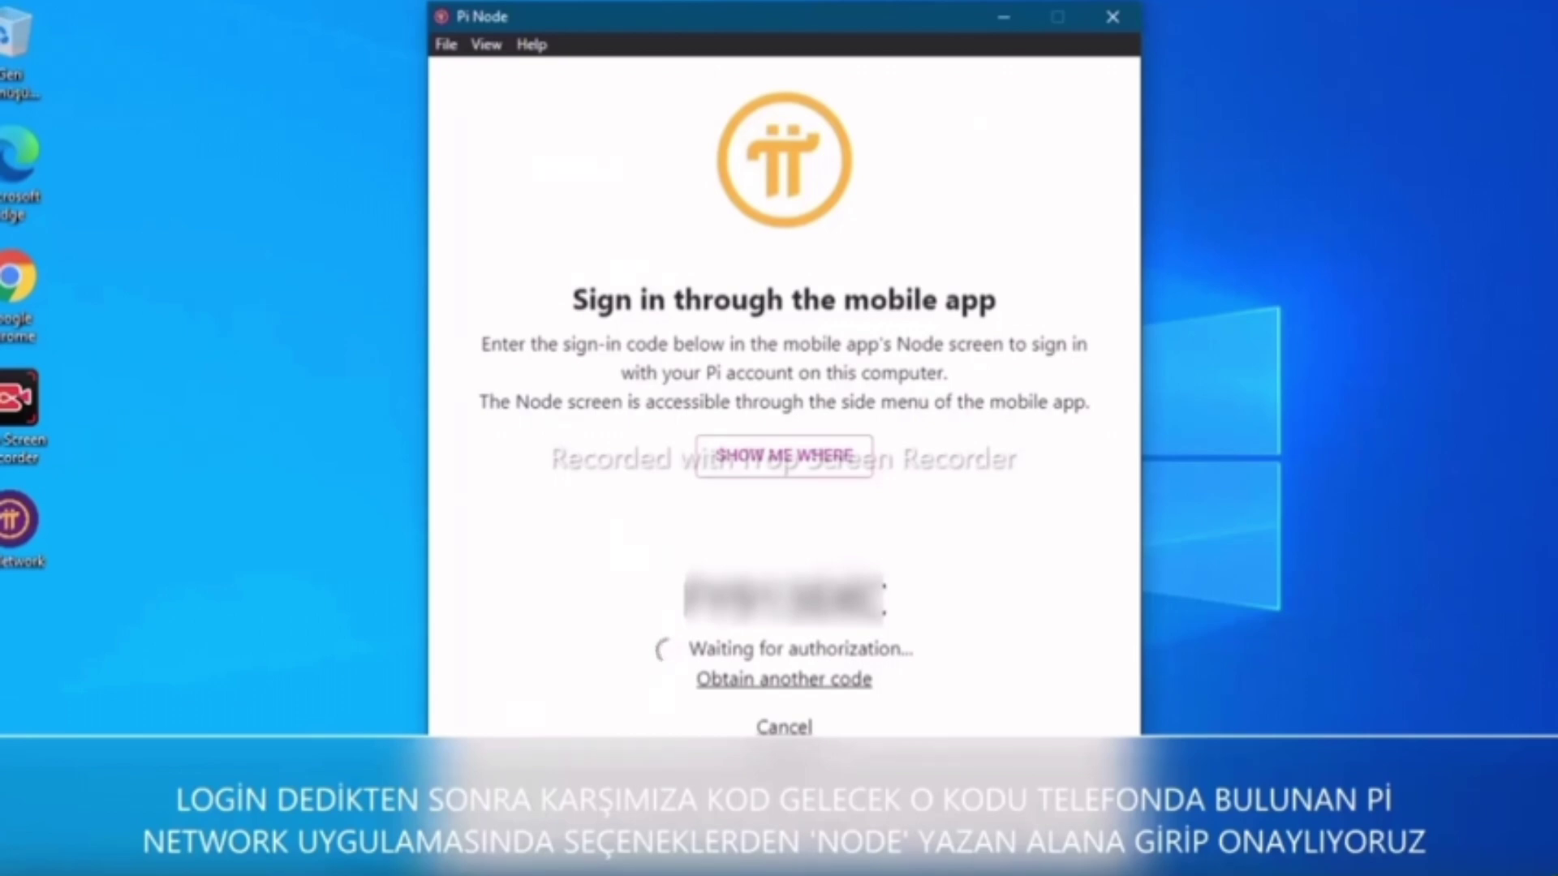
key(XF86AudioRaiseVolume)
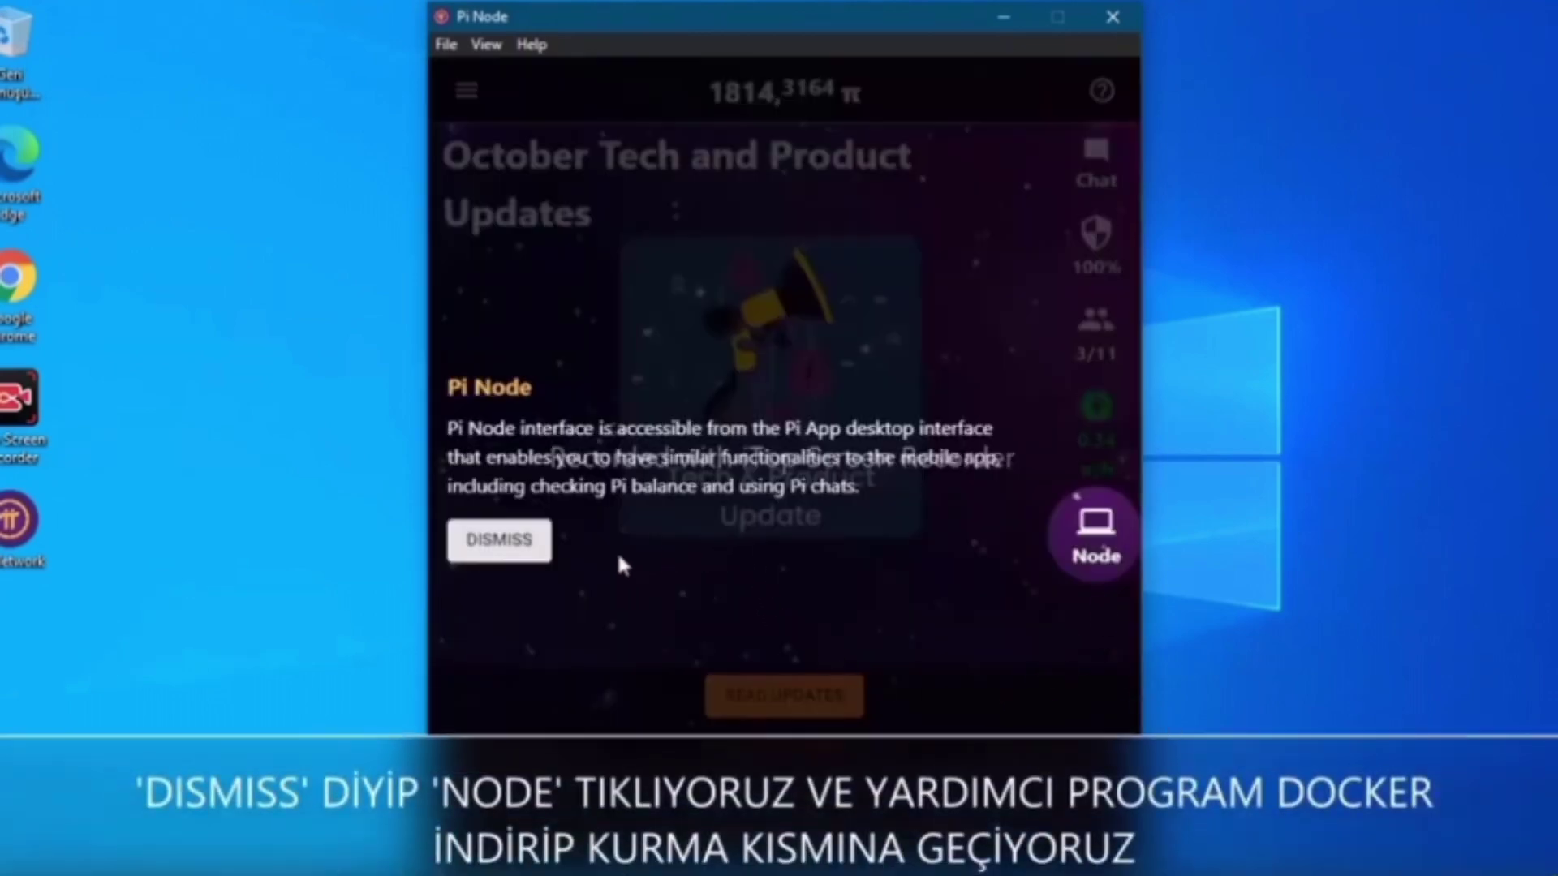
Dismiss the intro tip, continue to the Node technical preparation steps, and expand Install Docker
click(519, 542)
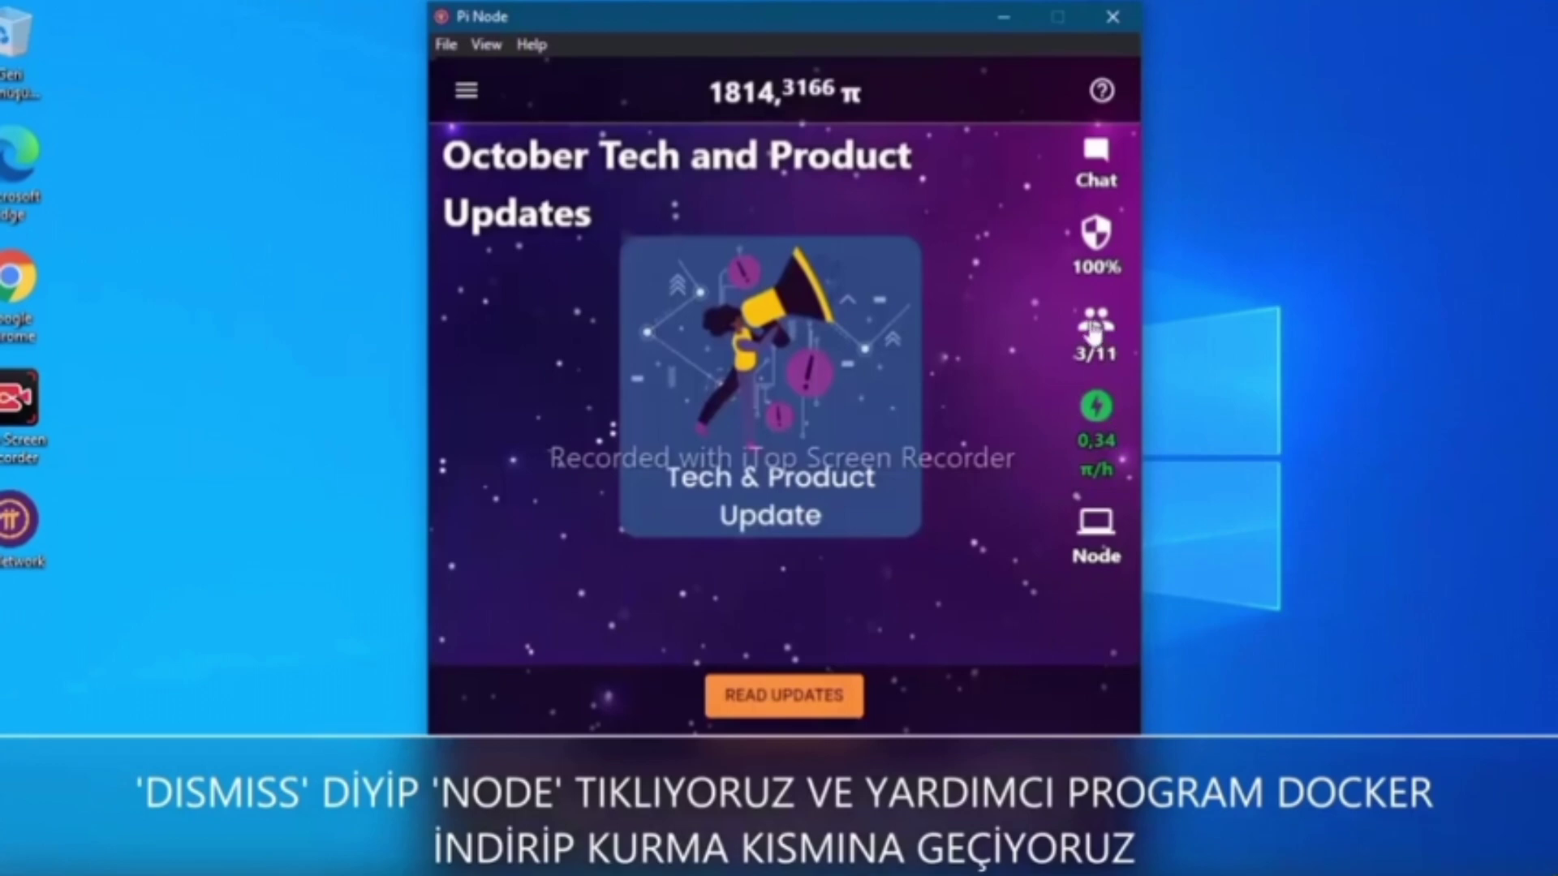
click(1087, 536)
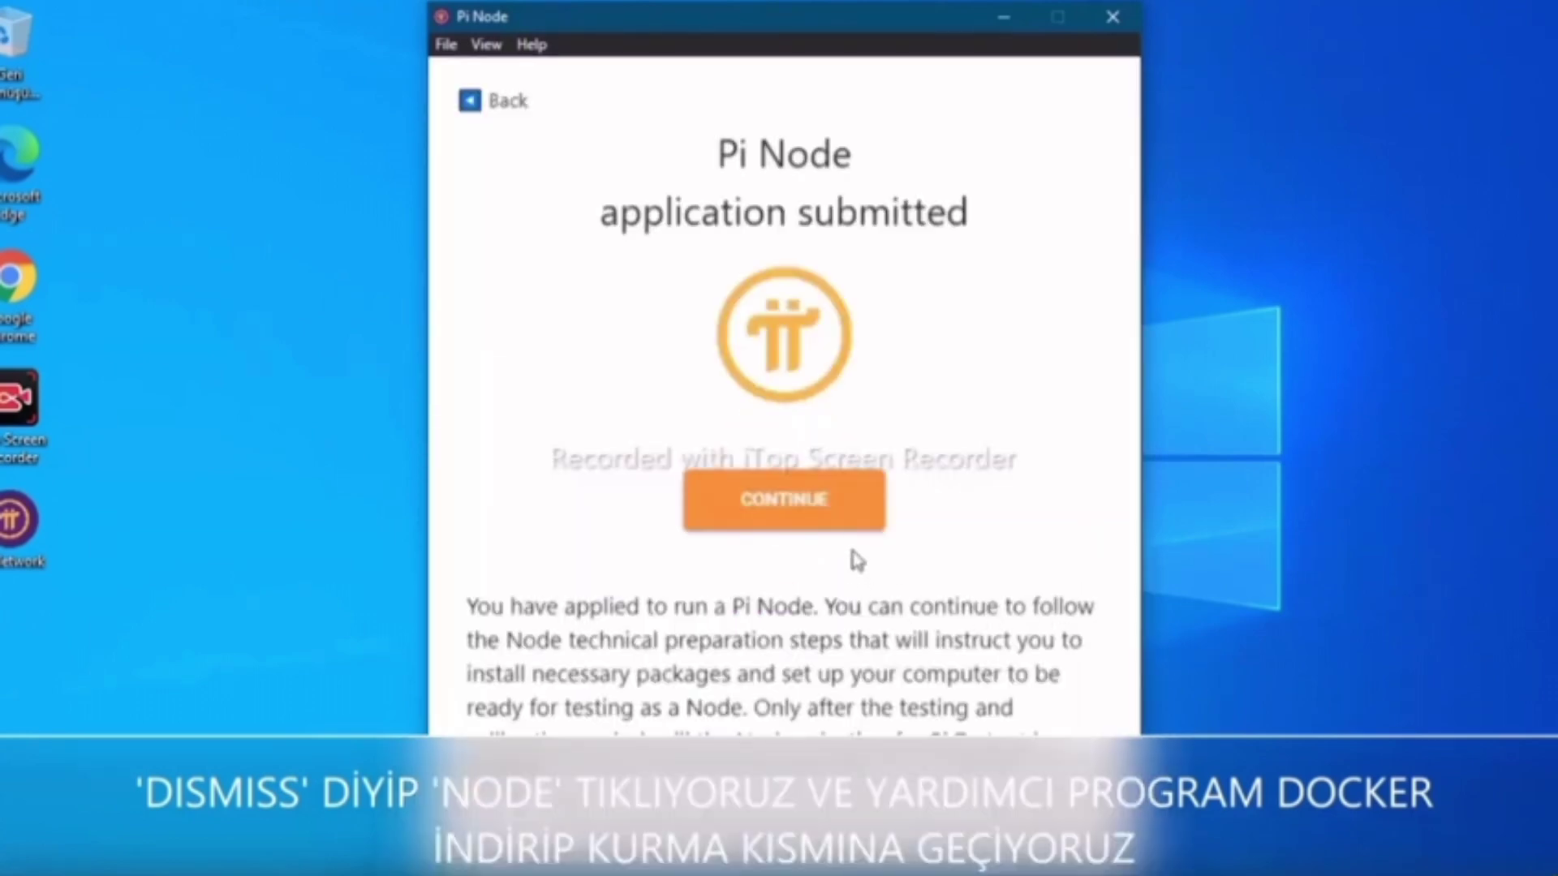
click(836, 510)
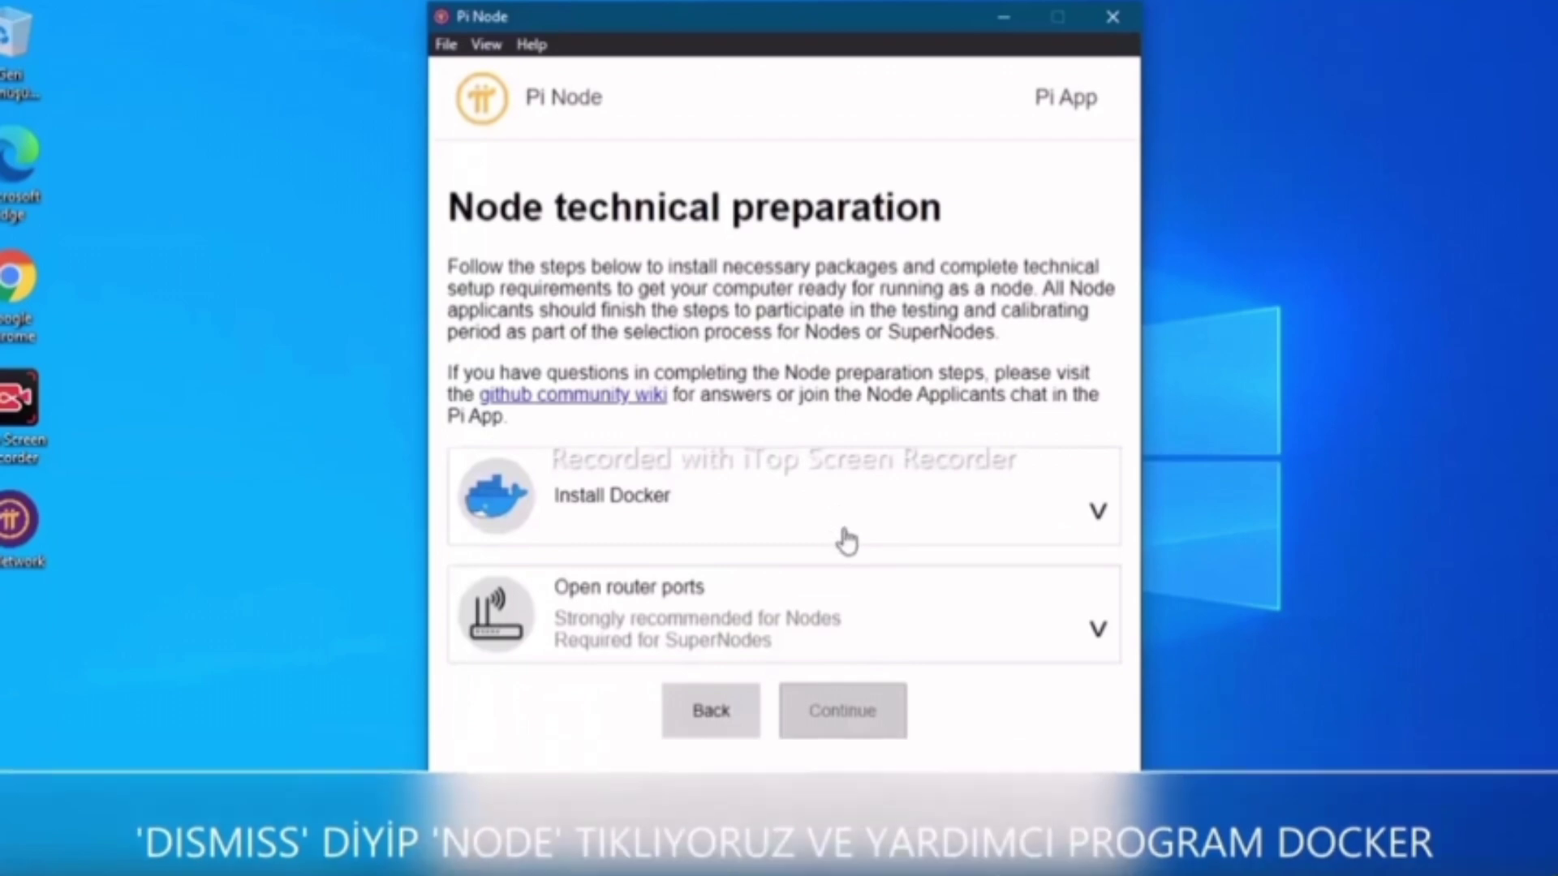
click(852, 530)
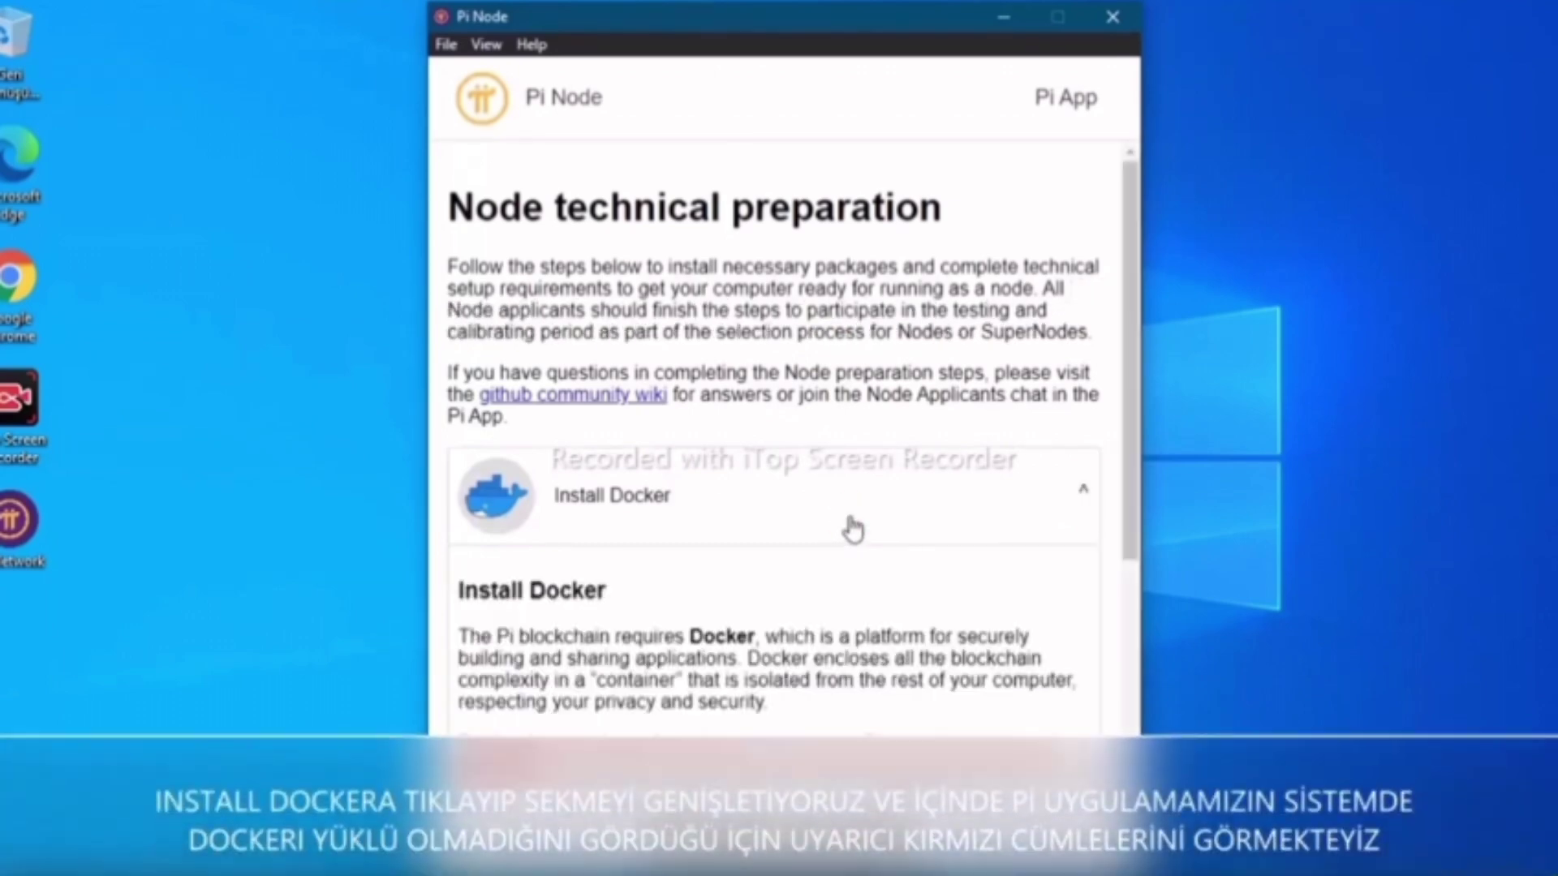
scroll(870, 529, down, 5)
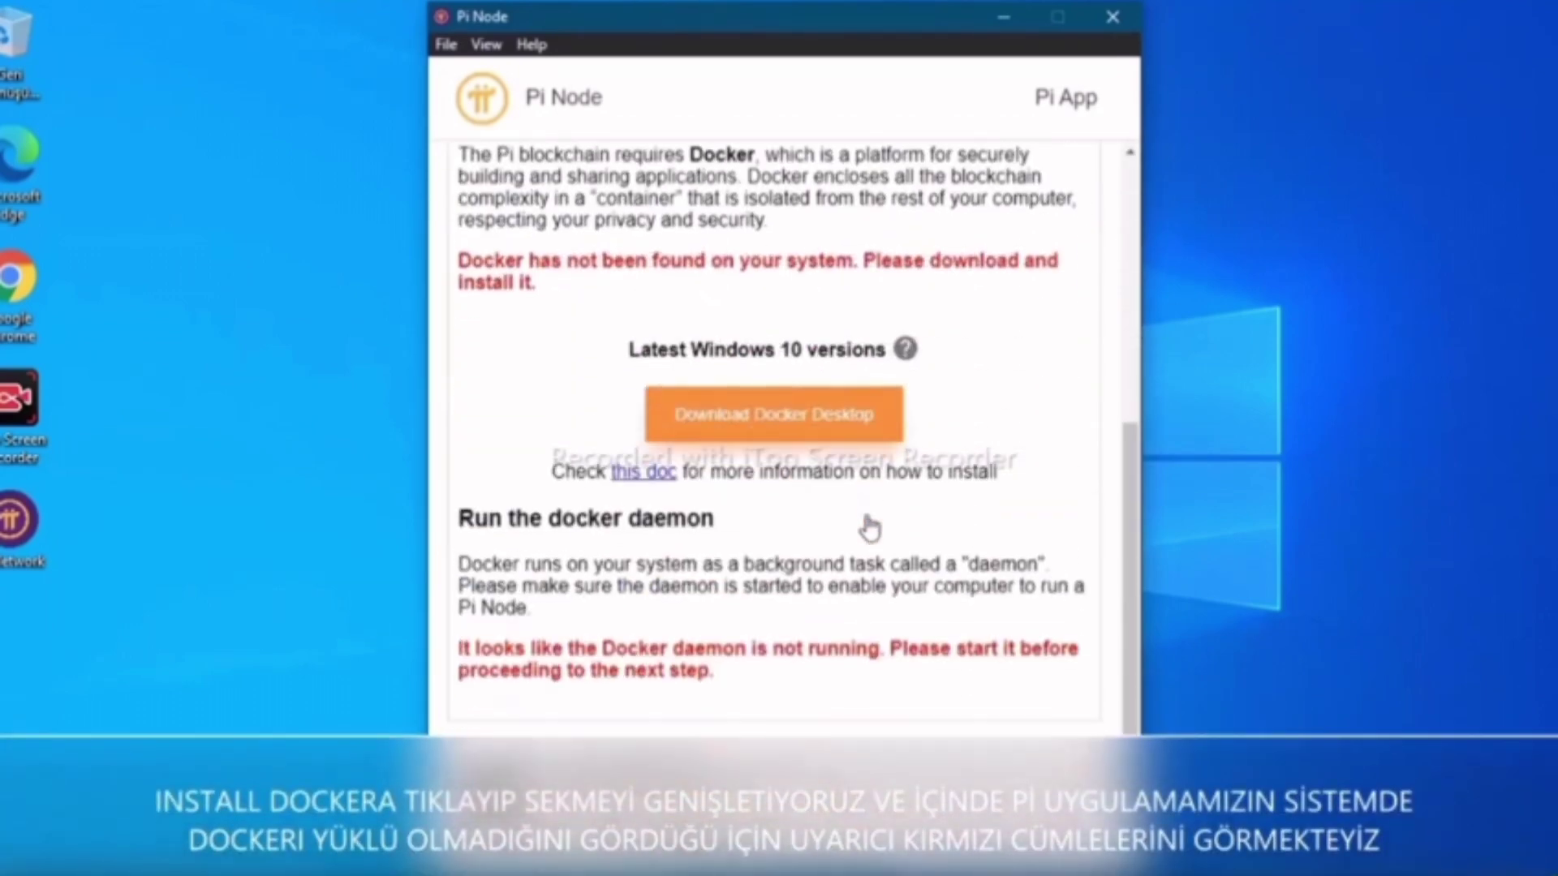
scroll(870, 530, up, 2)
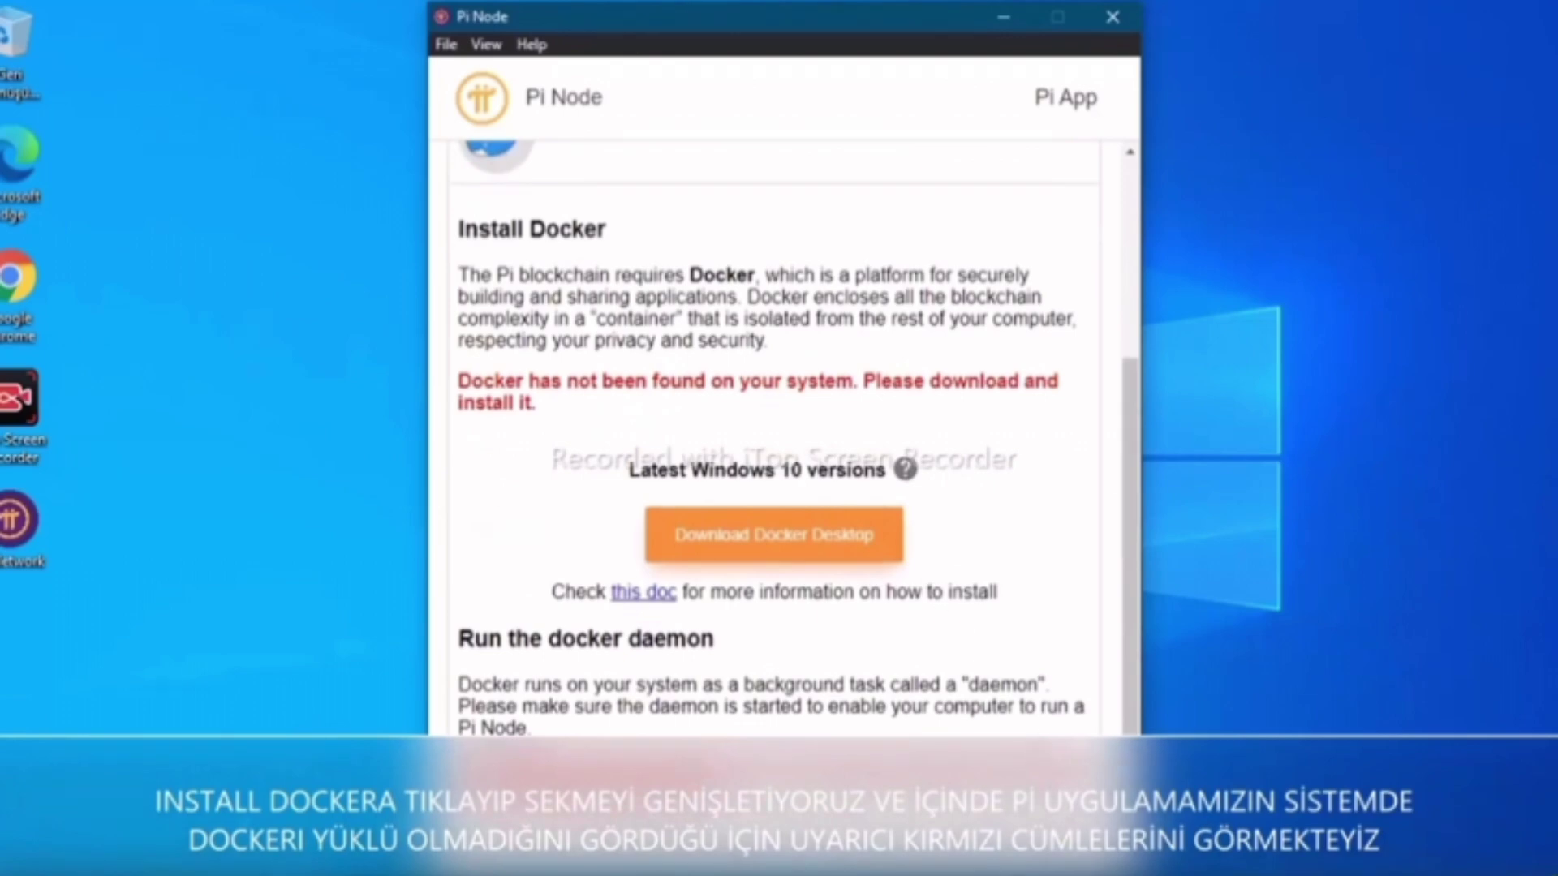
Download Docker Desktop for Windows, launch its installer, and close the browser
click(794, 556)
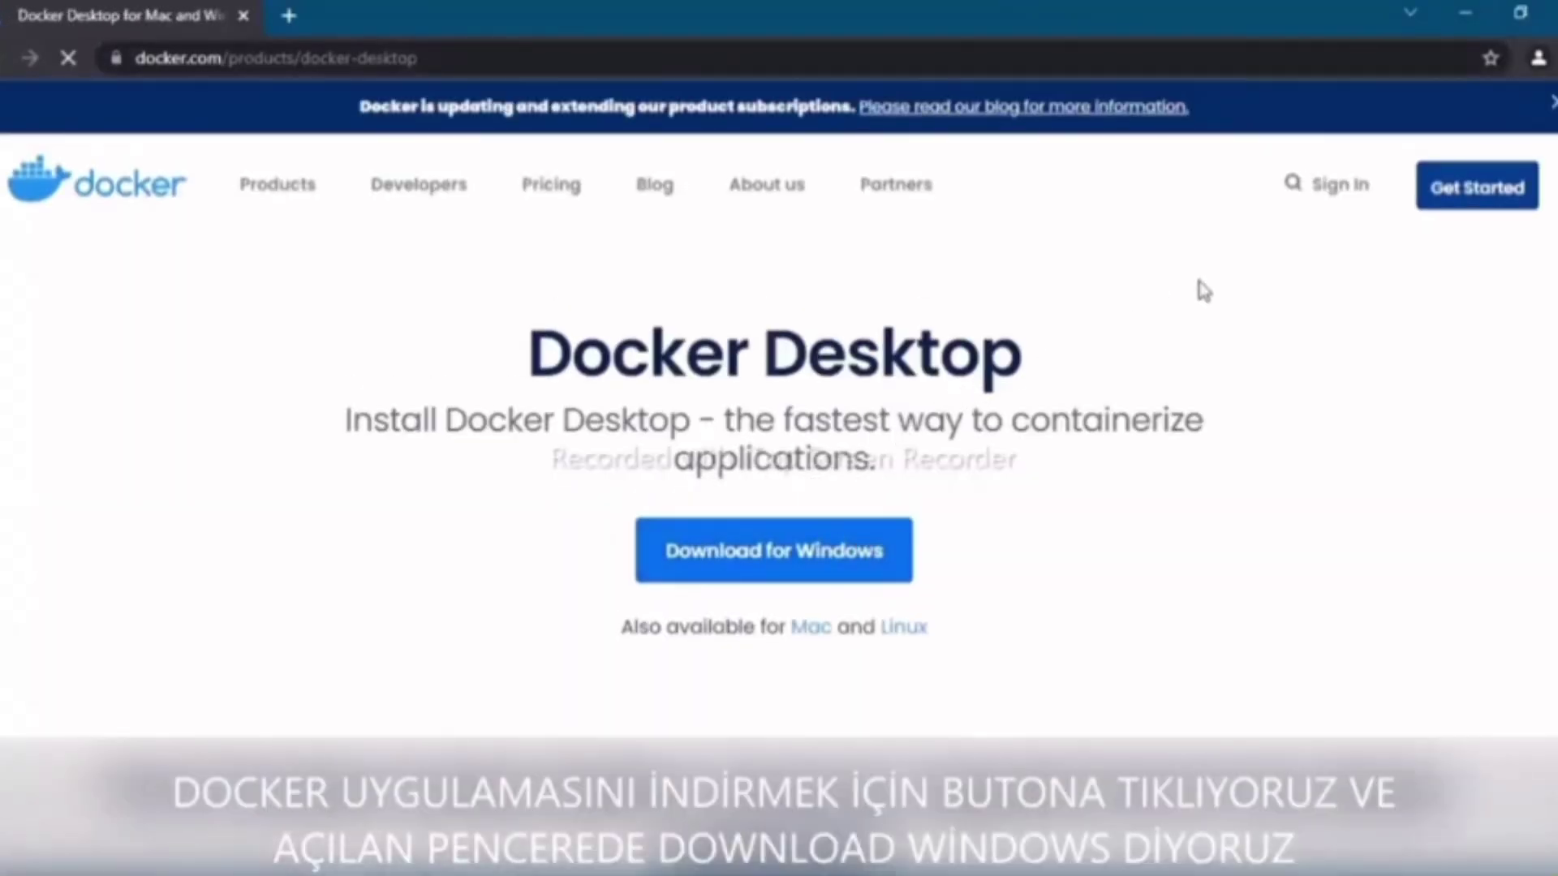
scroll(991, 435, down, 3)
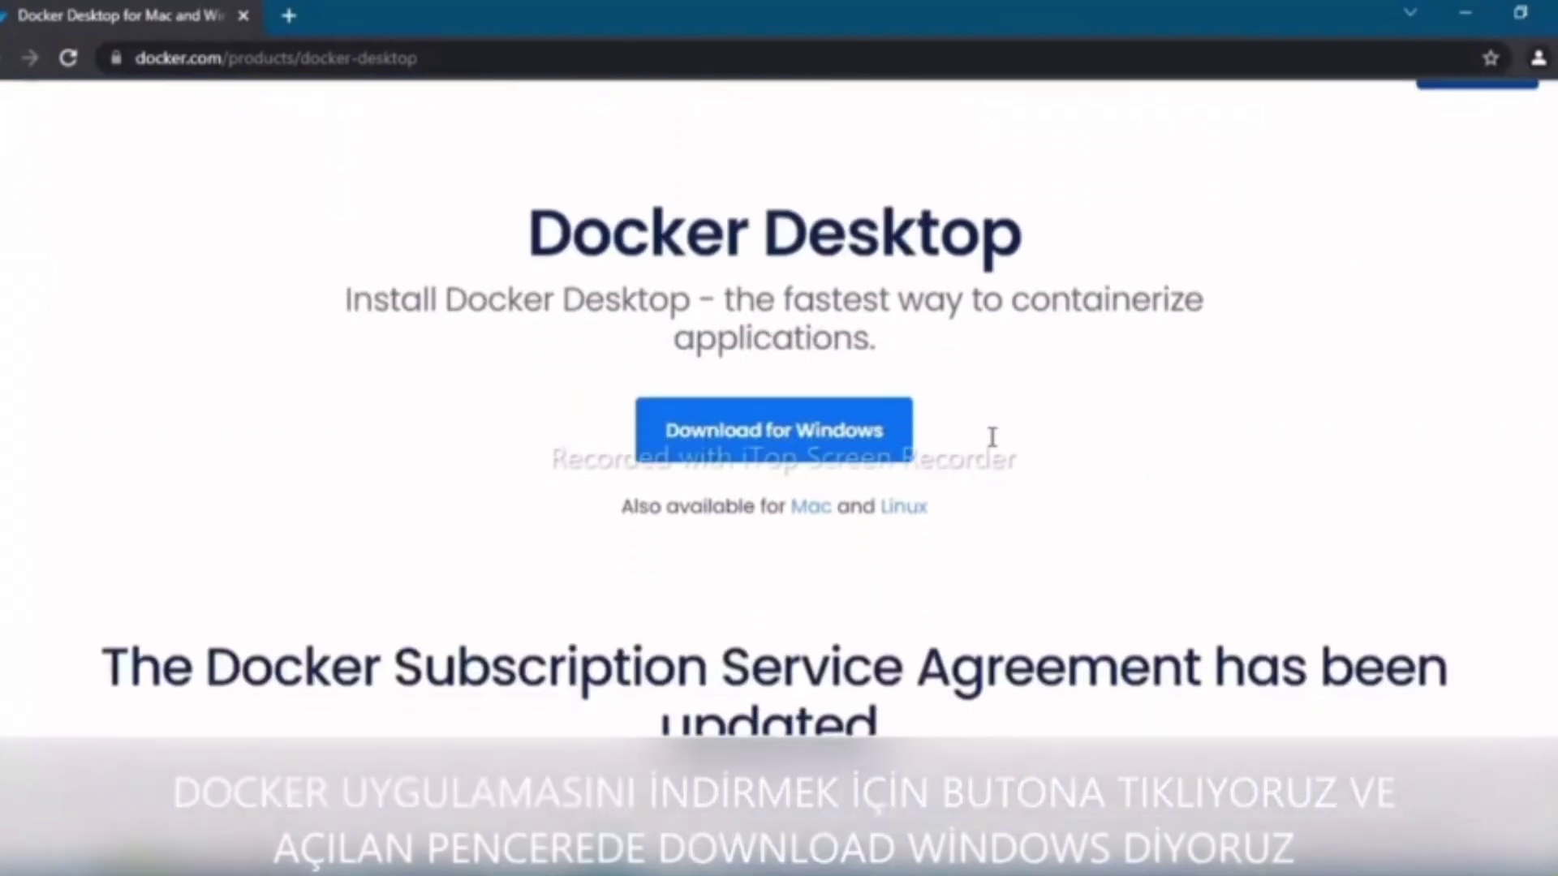
scroll(991, 436, up, 2)
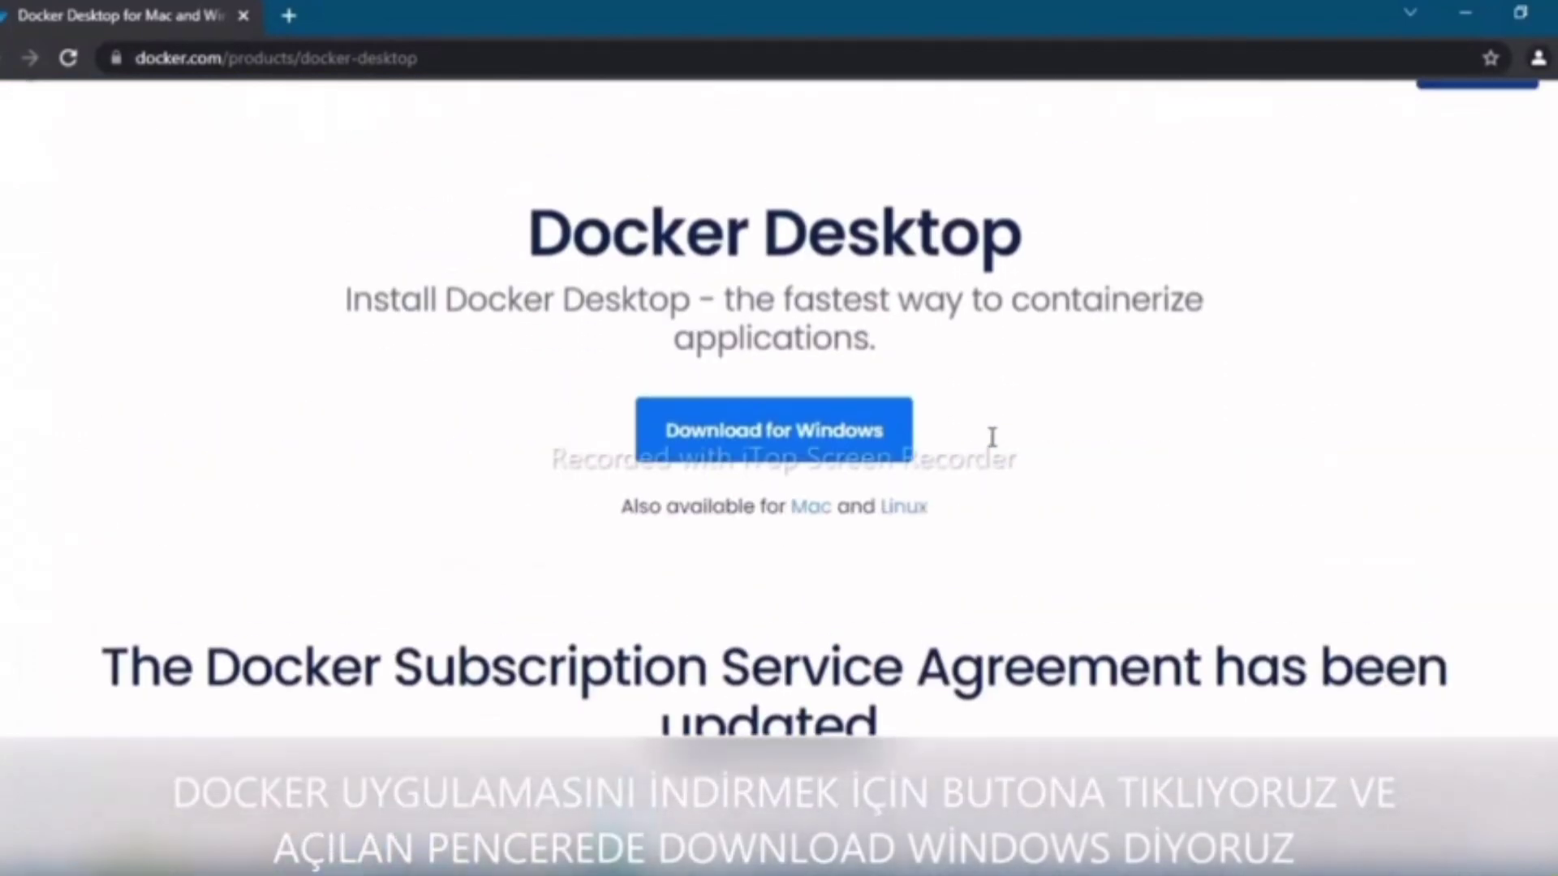
click(812, 441)
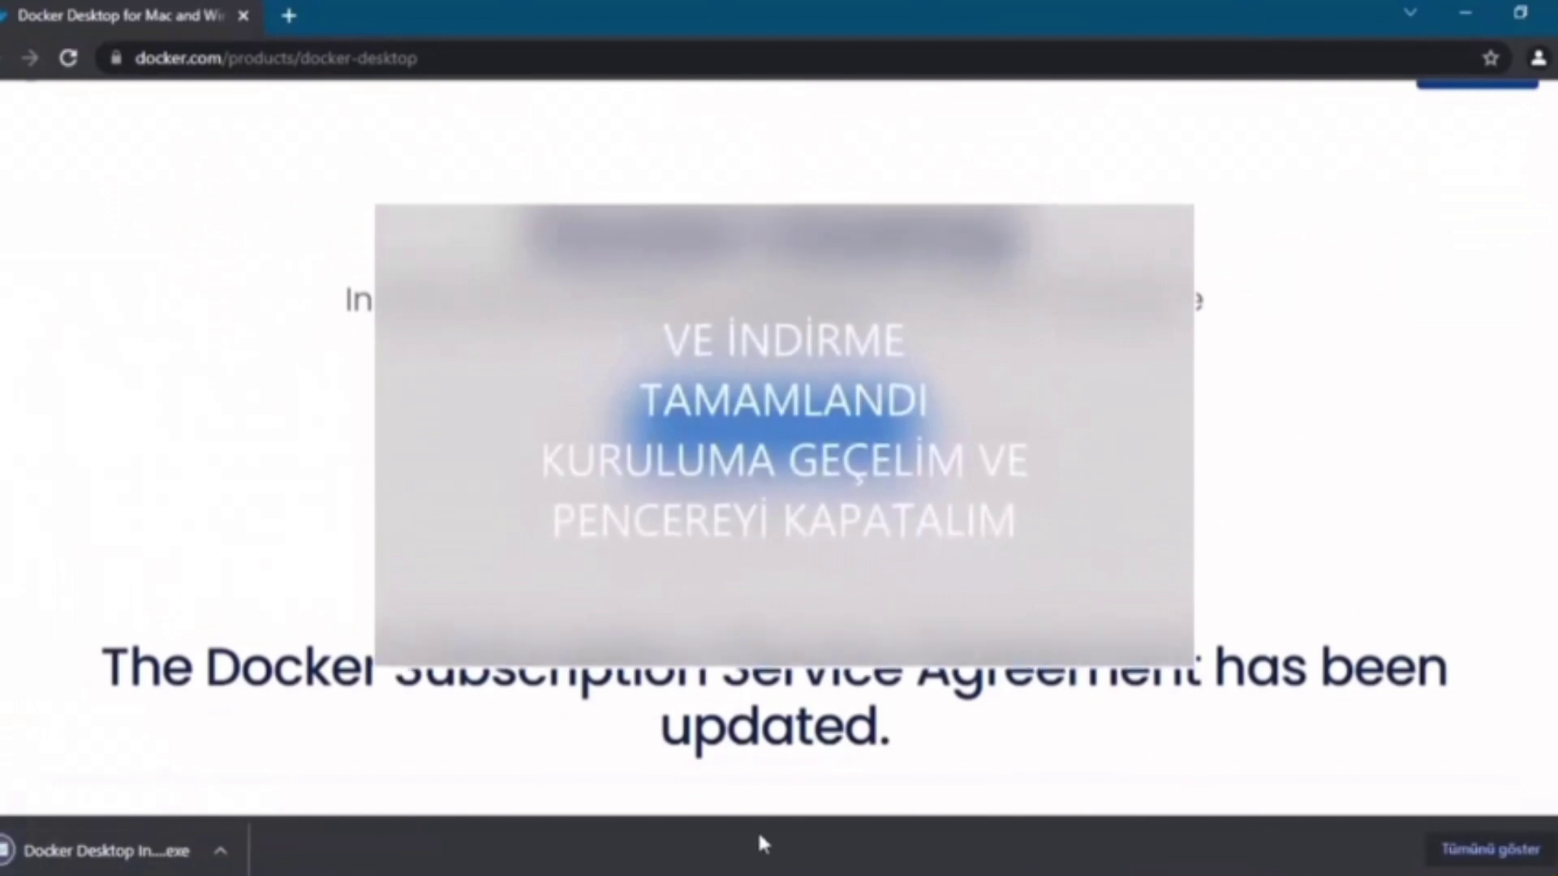
click(122, 850)
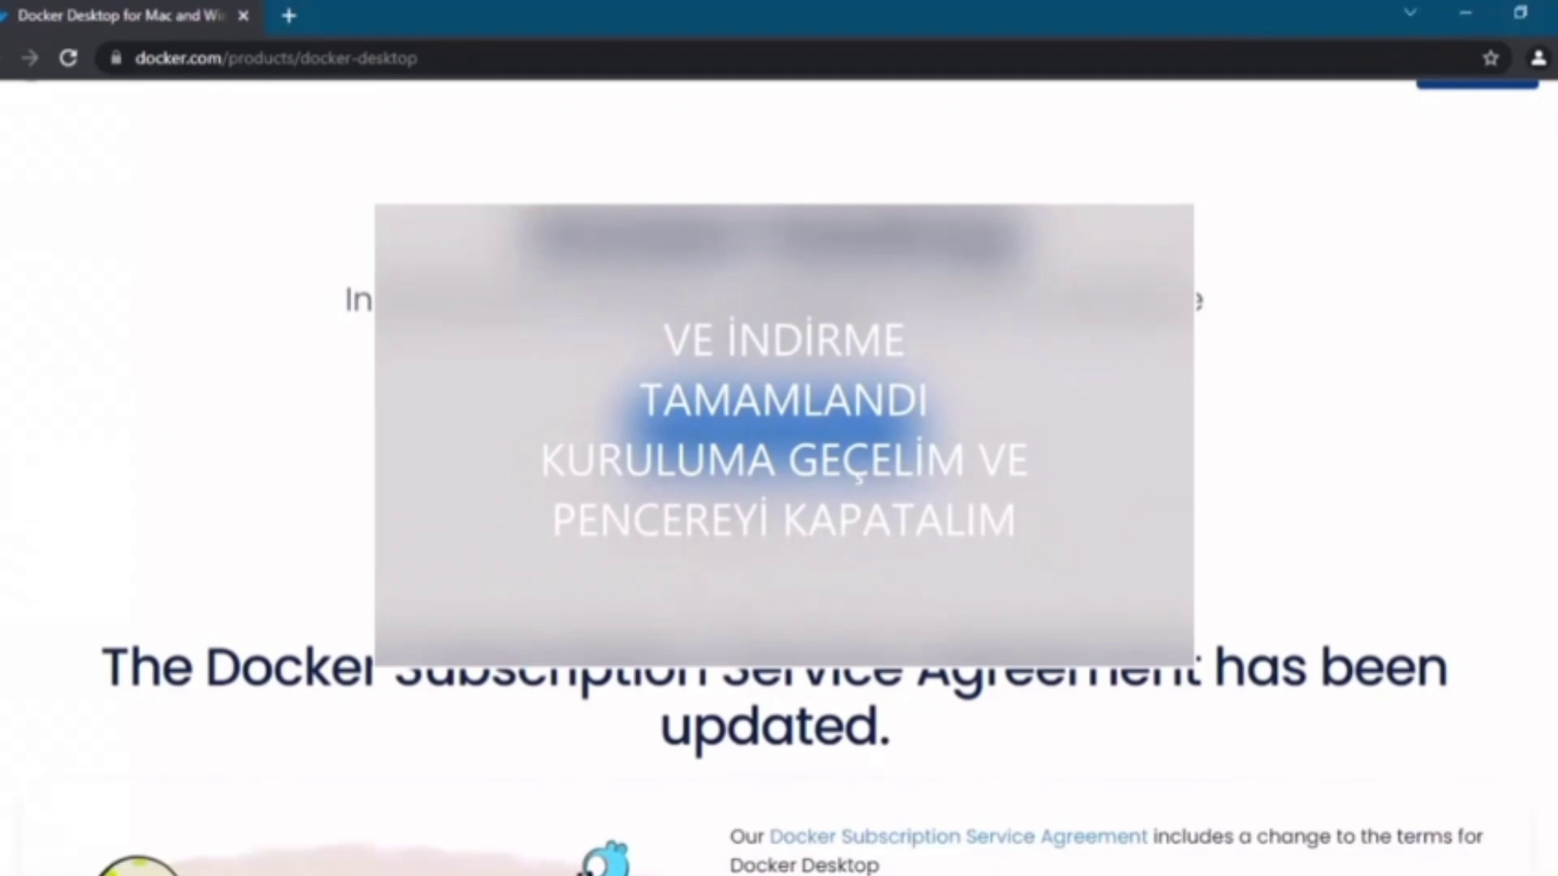
click(1542, 14)
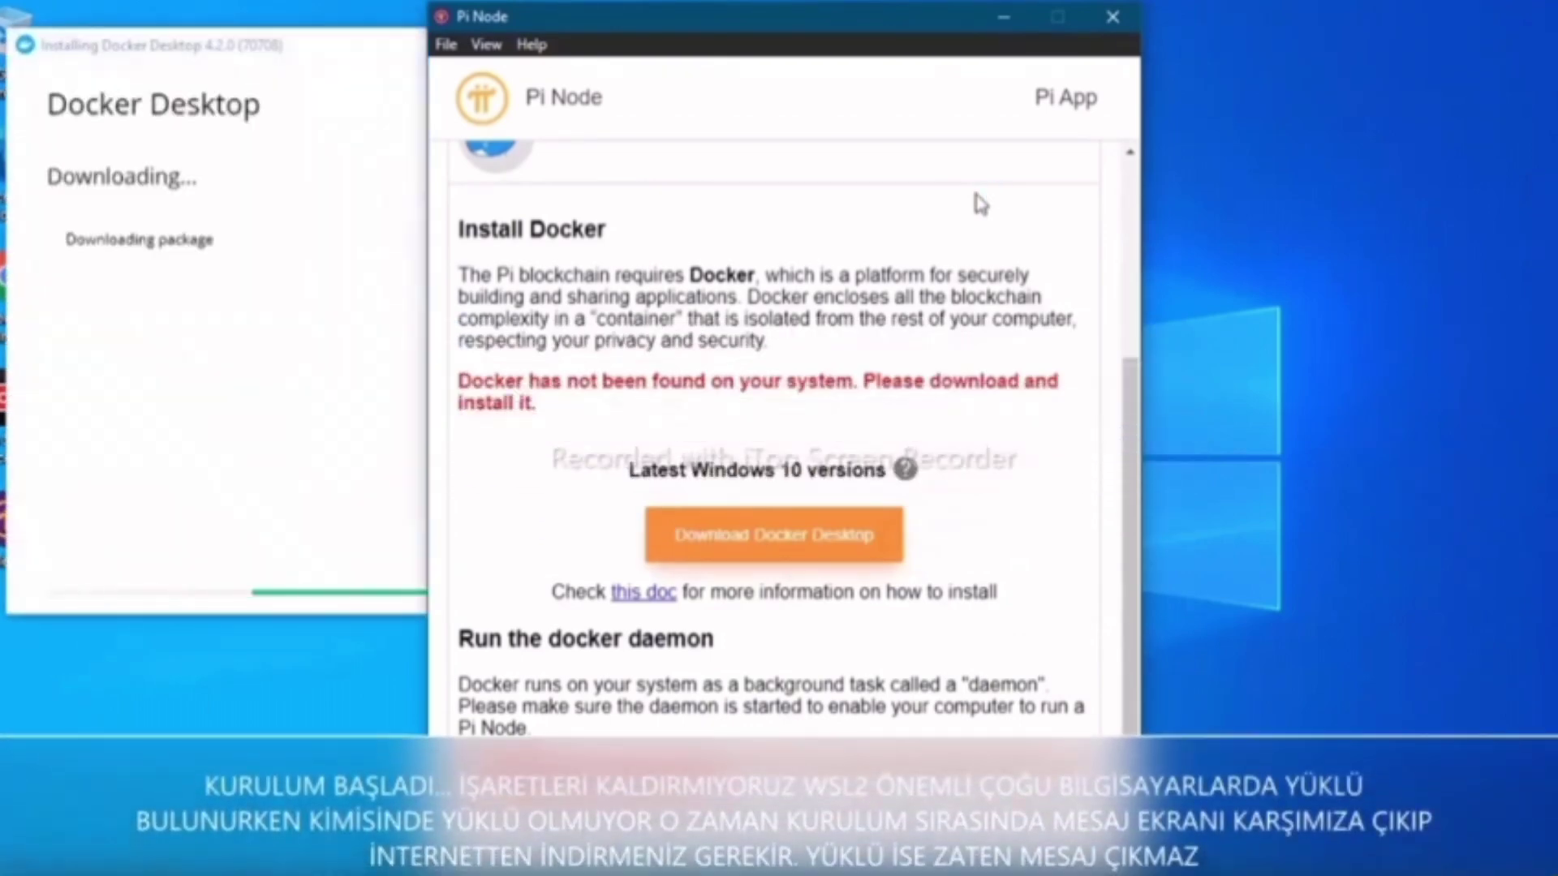
Run the Docker Desktop 4.2.0 installer with the WSL 2 and shortcut options kept on, then close it
click(359, 83)
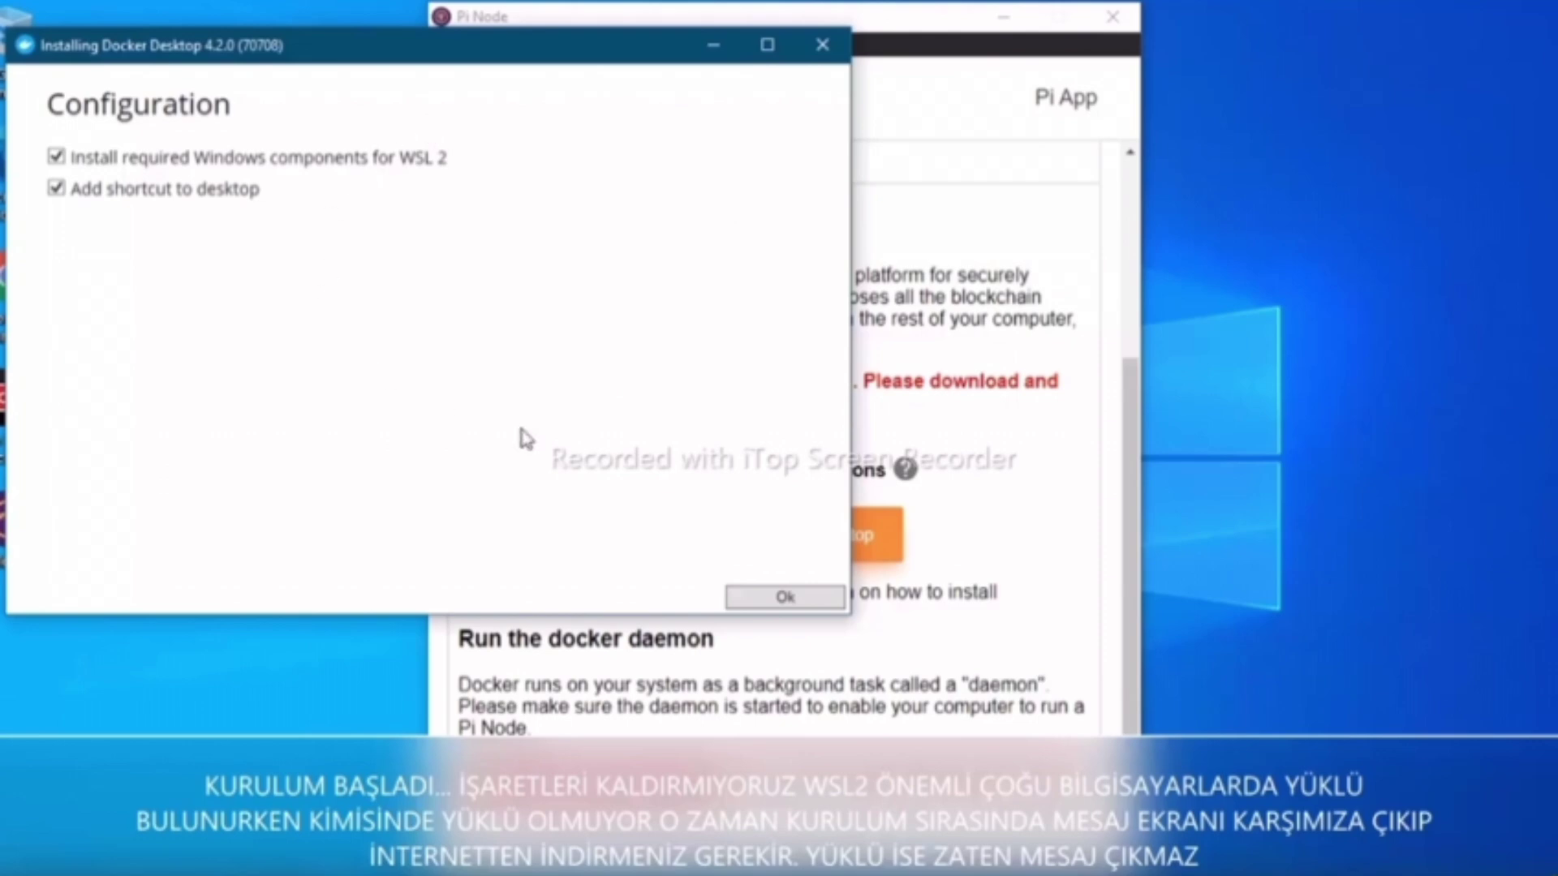
click(791, 599)
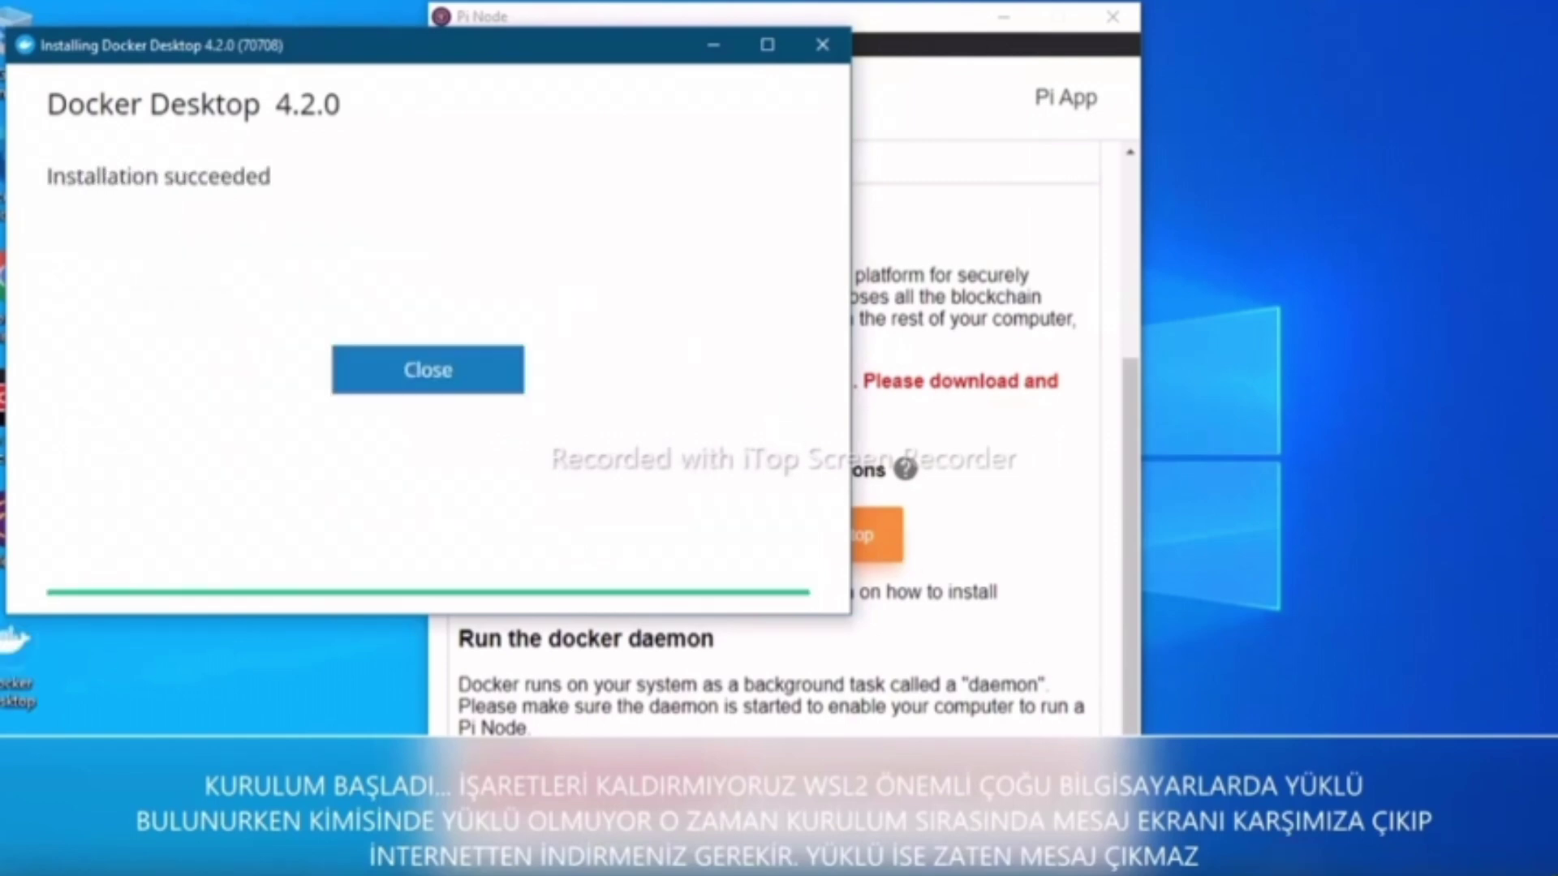
click(473, 378)
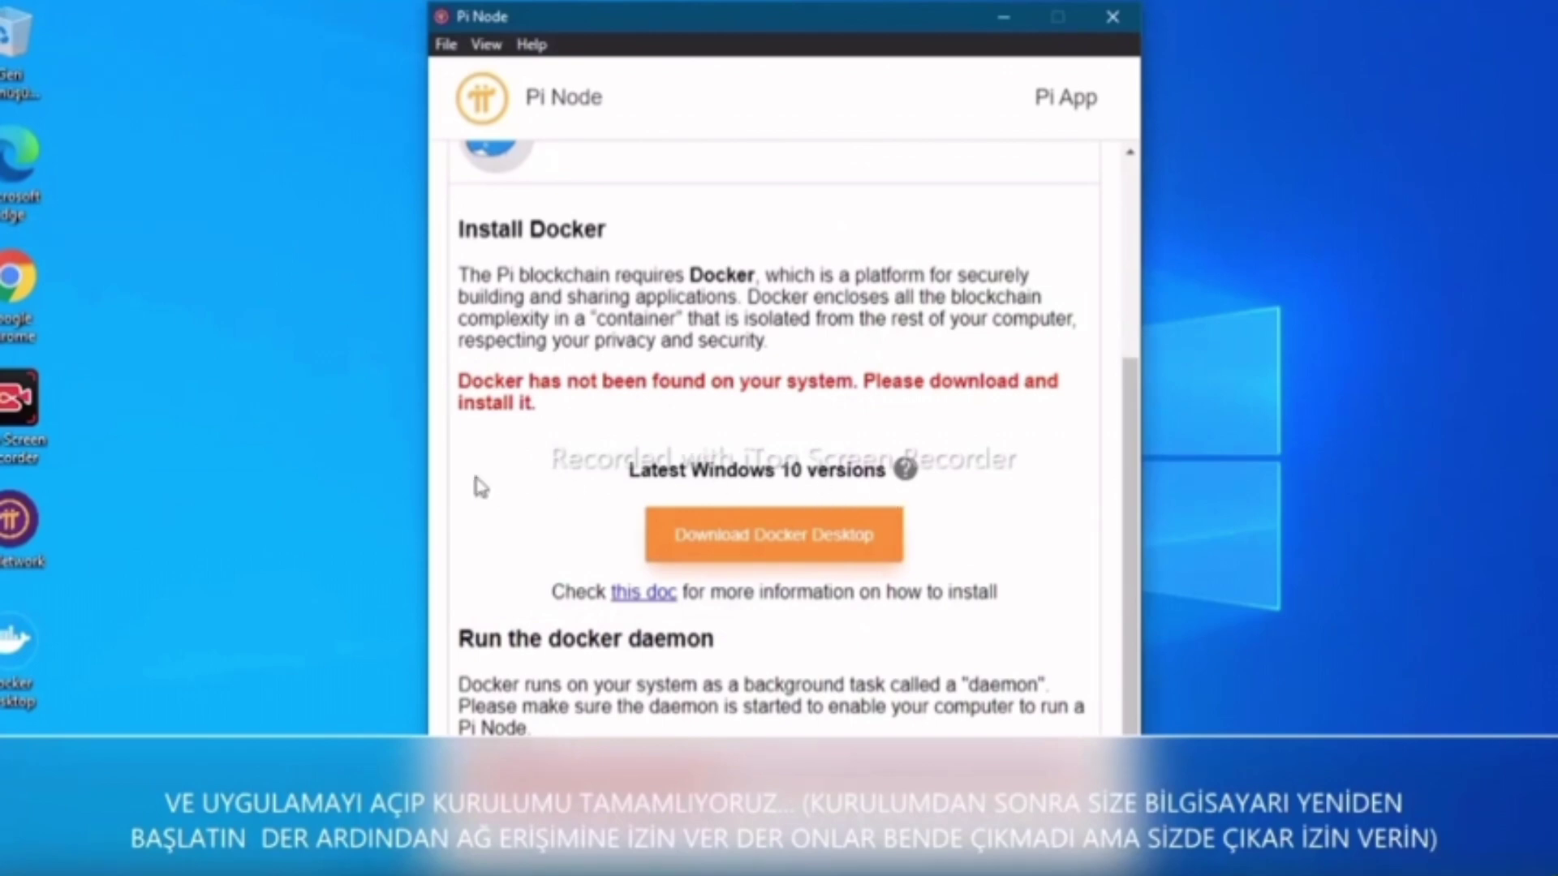
Minimize Pi Node, launch Docker Desktop from its desktop icon, and accept the service agreement
click(1014, 11)
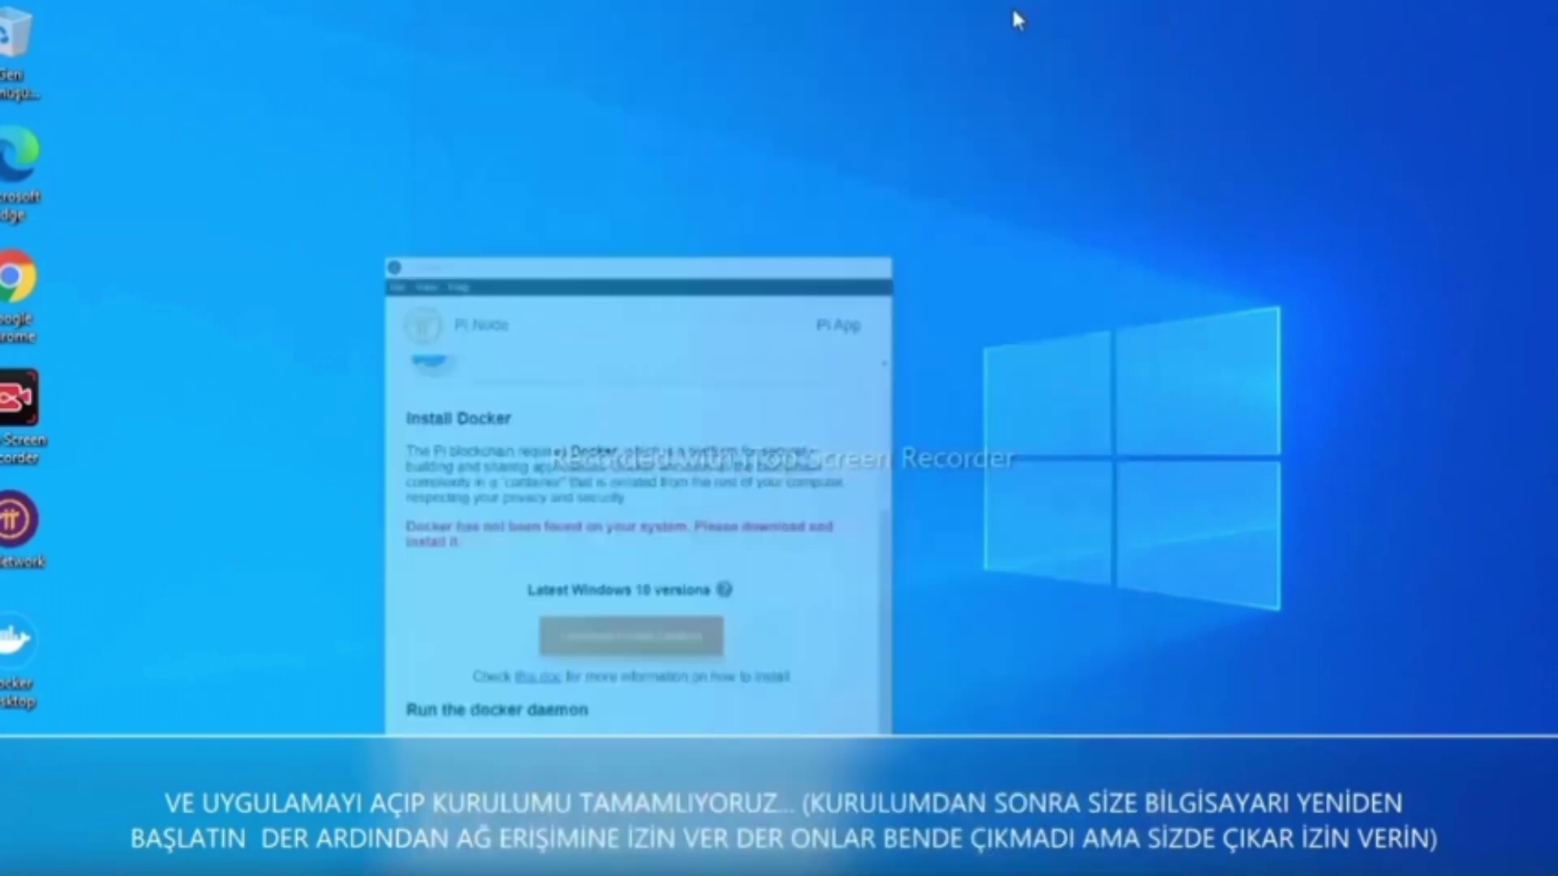
double_click(11, 649)
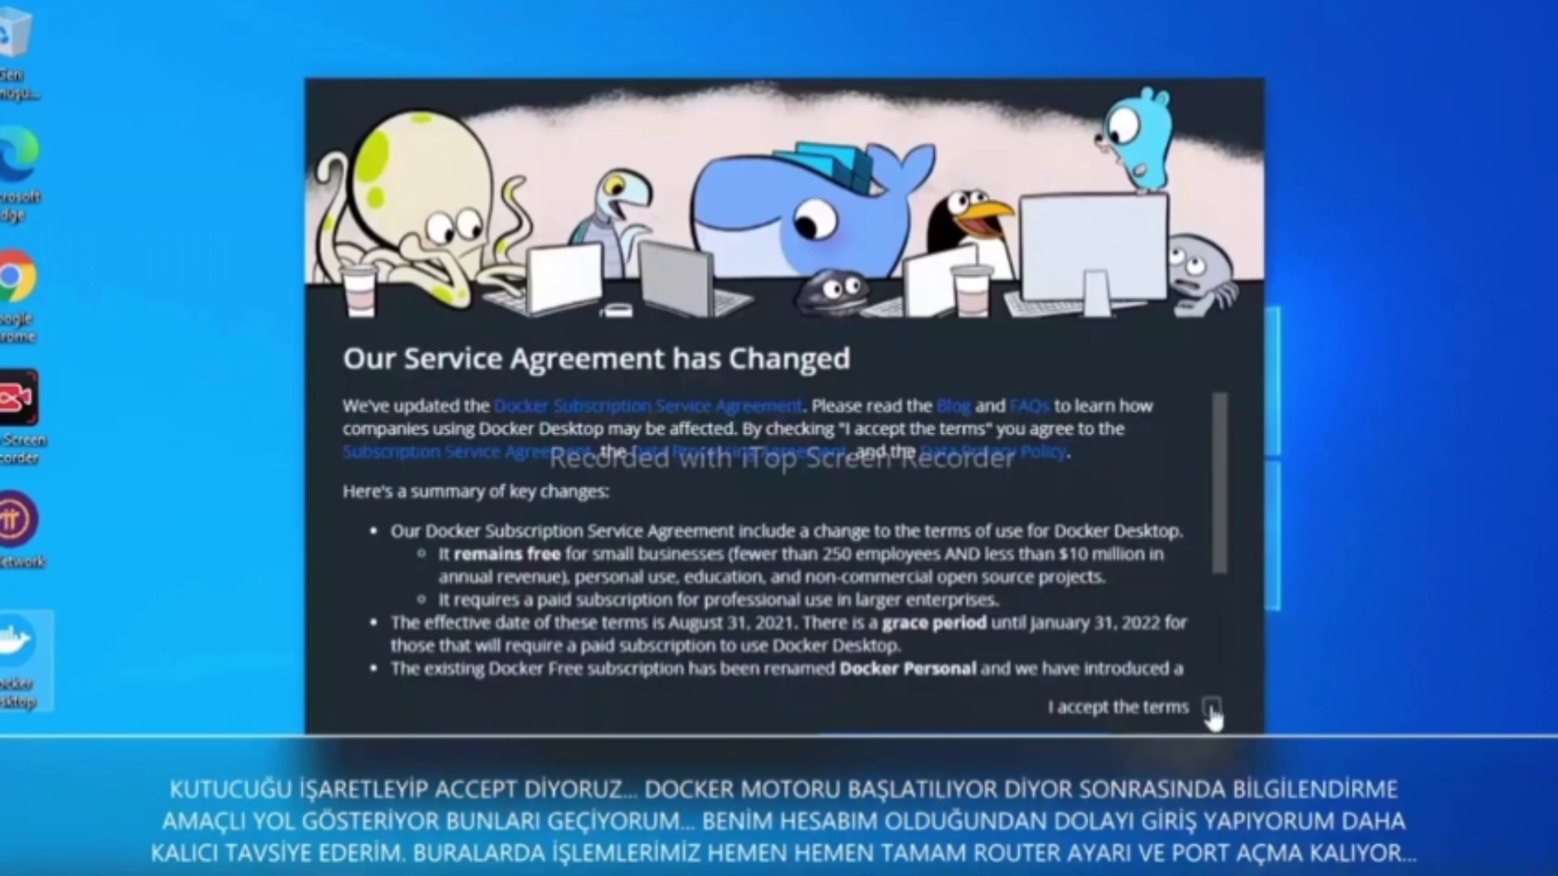
click(1212, 710)
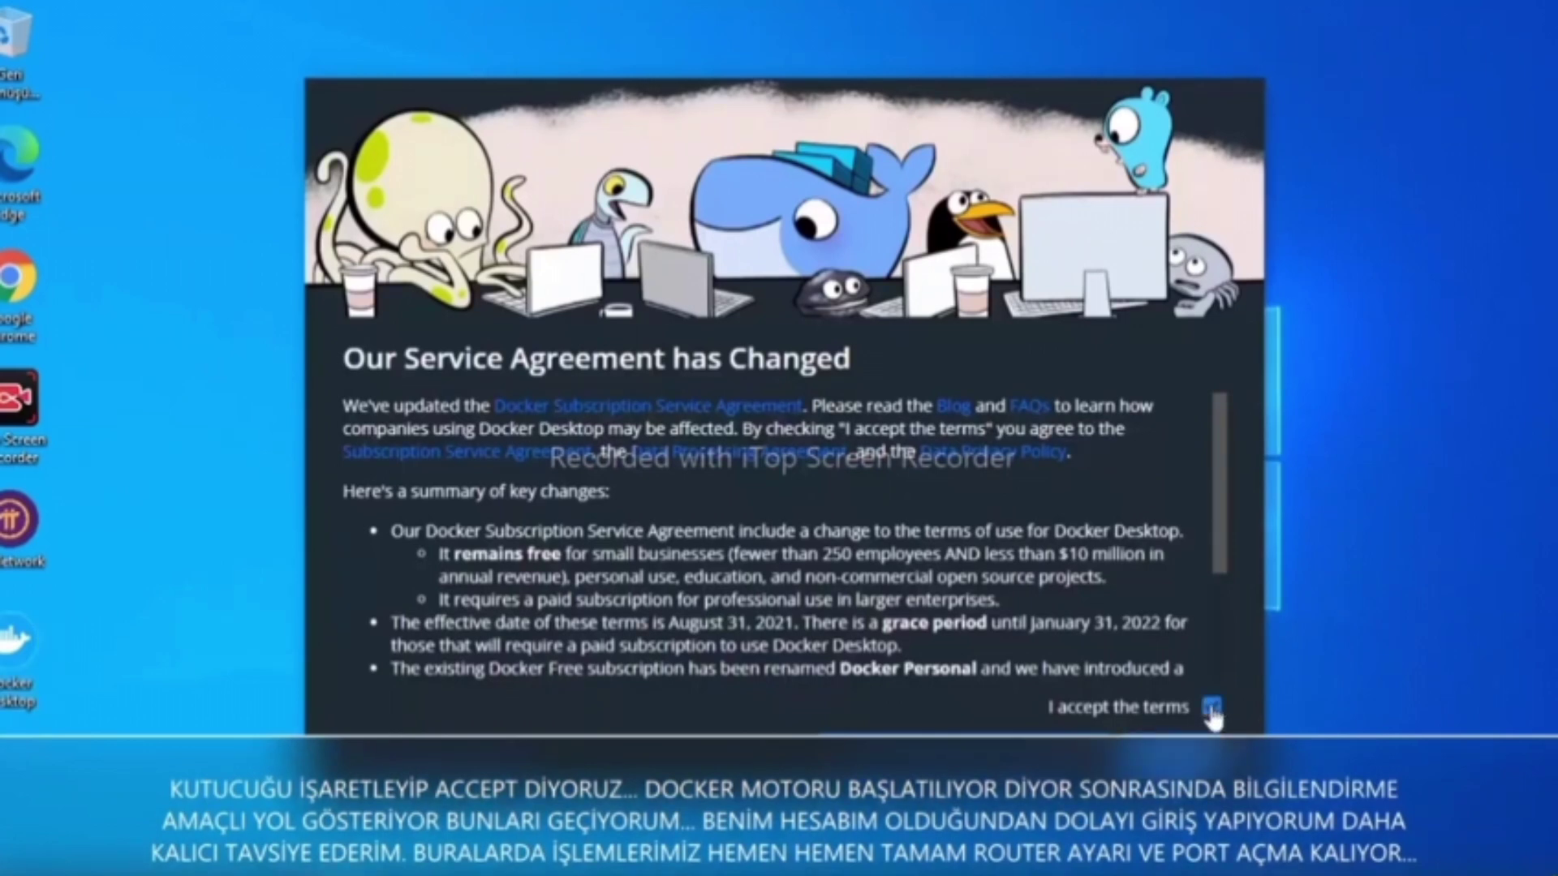
click(1201, 759)
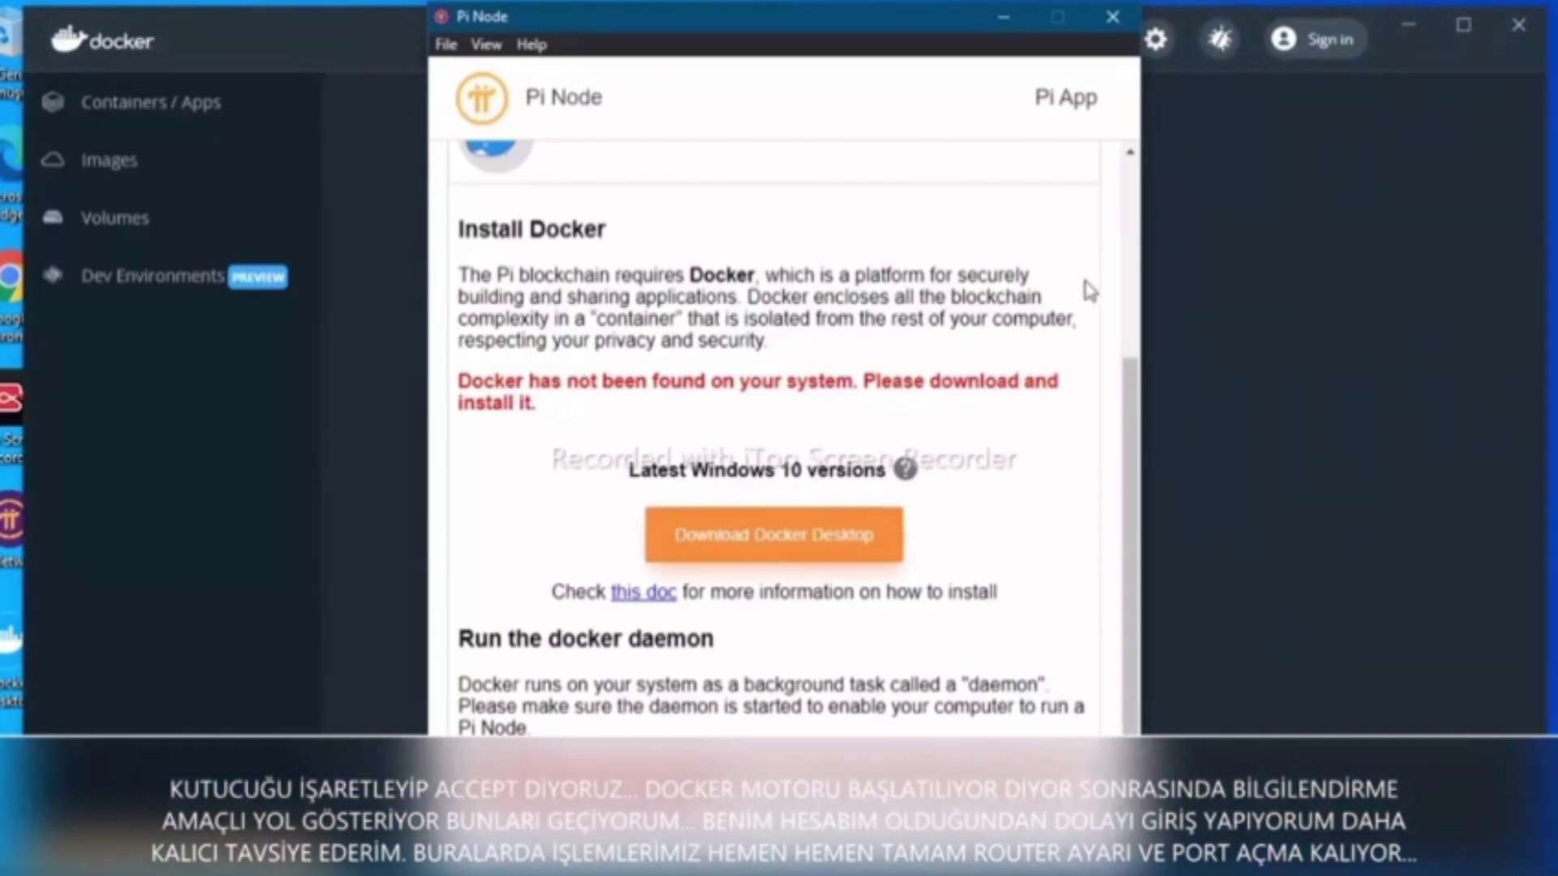
Close Docker's Tip of the Week and skip the getting-started tutorial
click(309, 31)
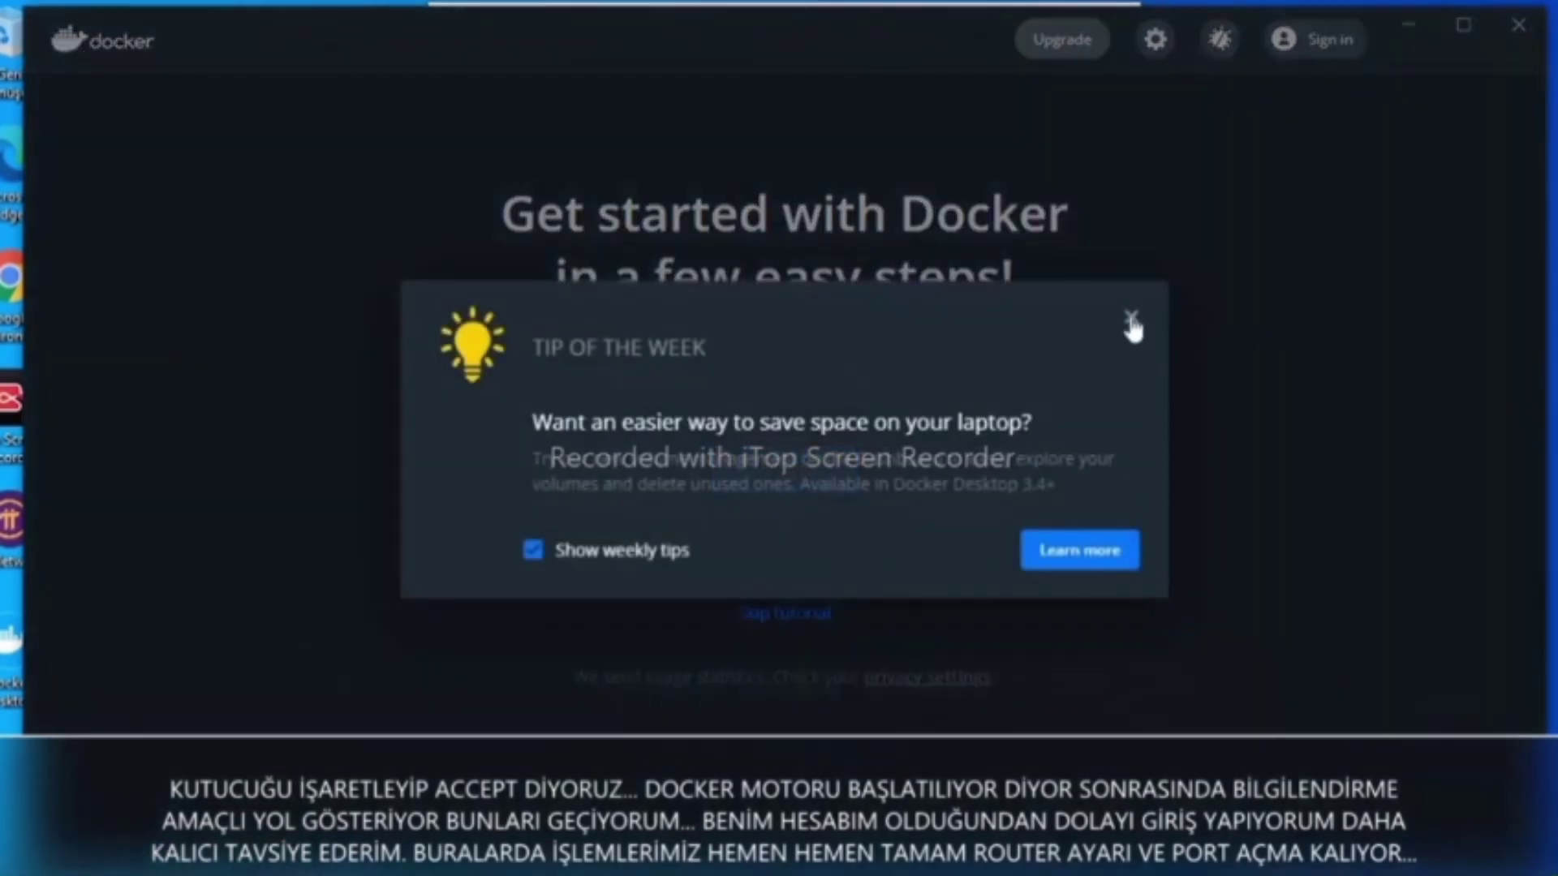
click(1131, 317)
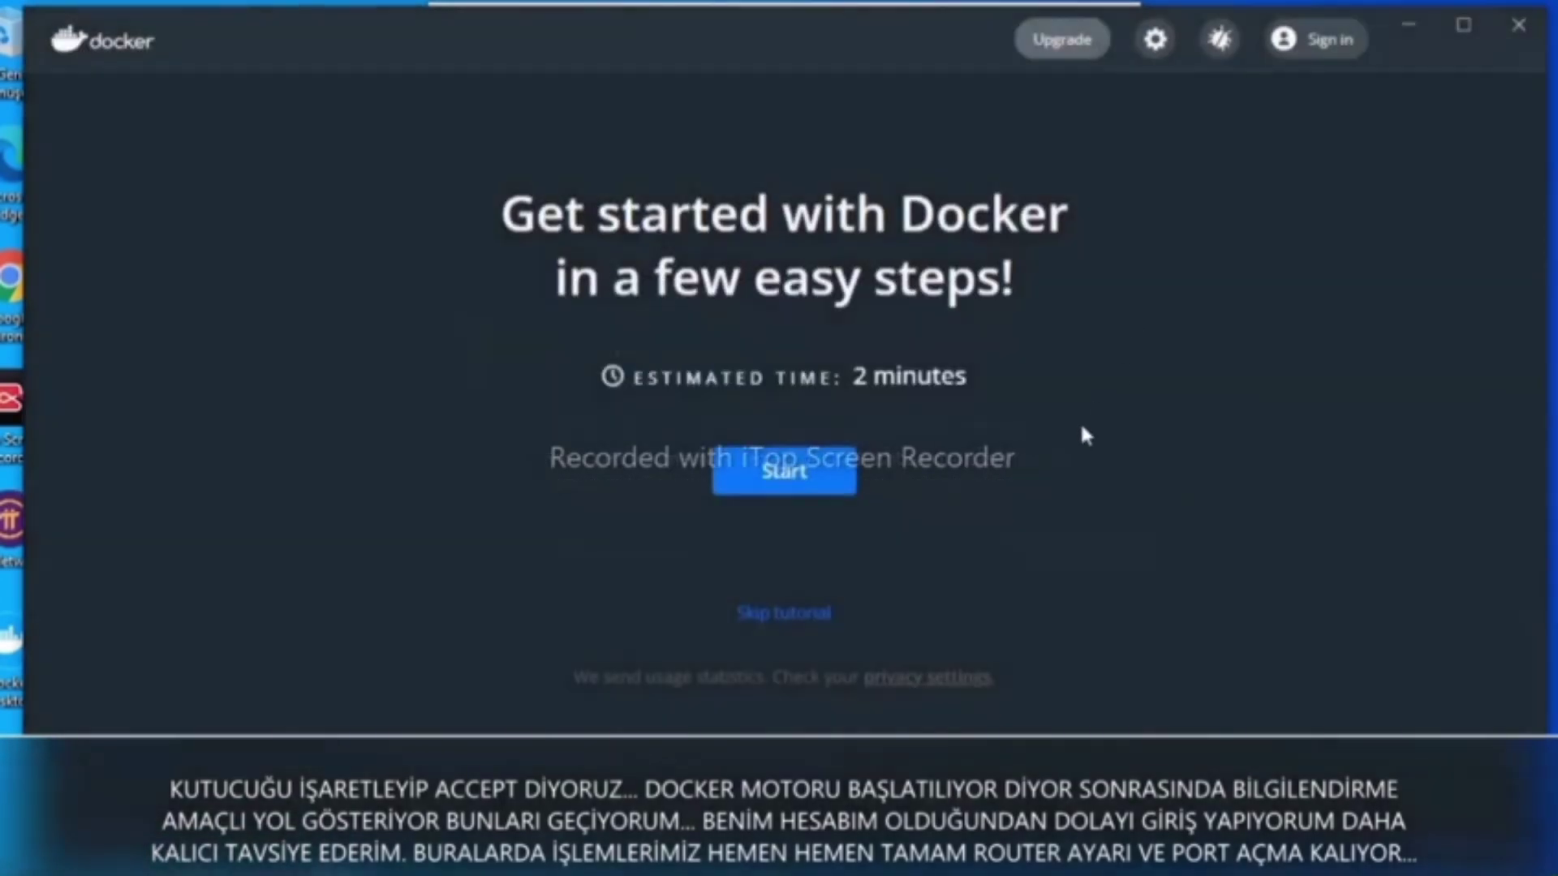
click(793, 615)
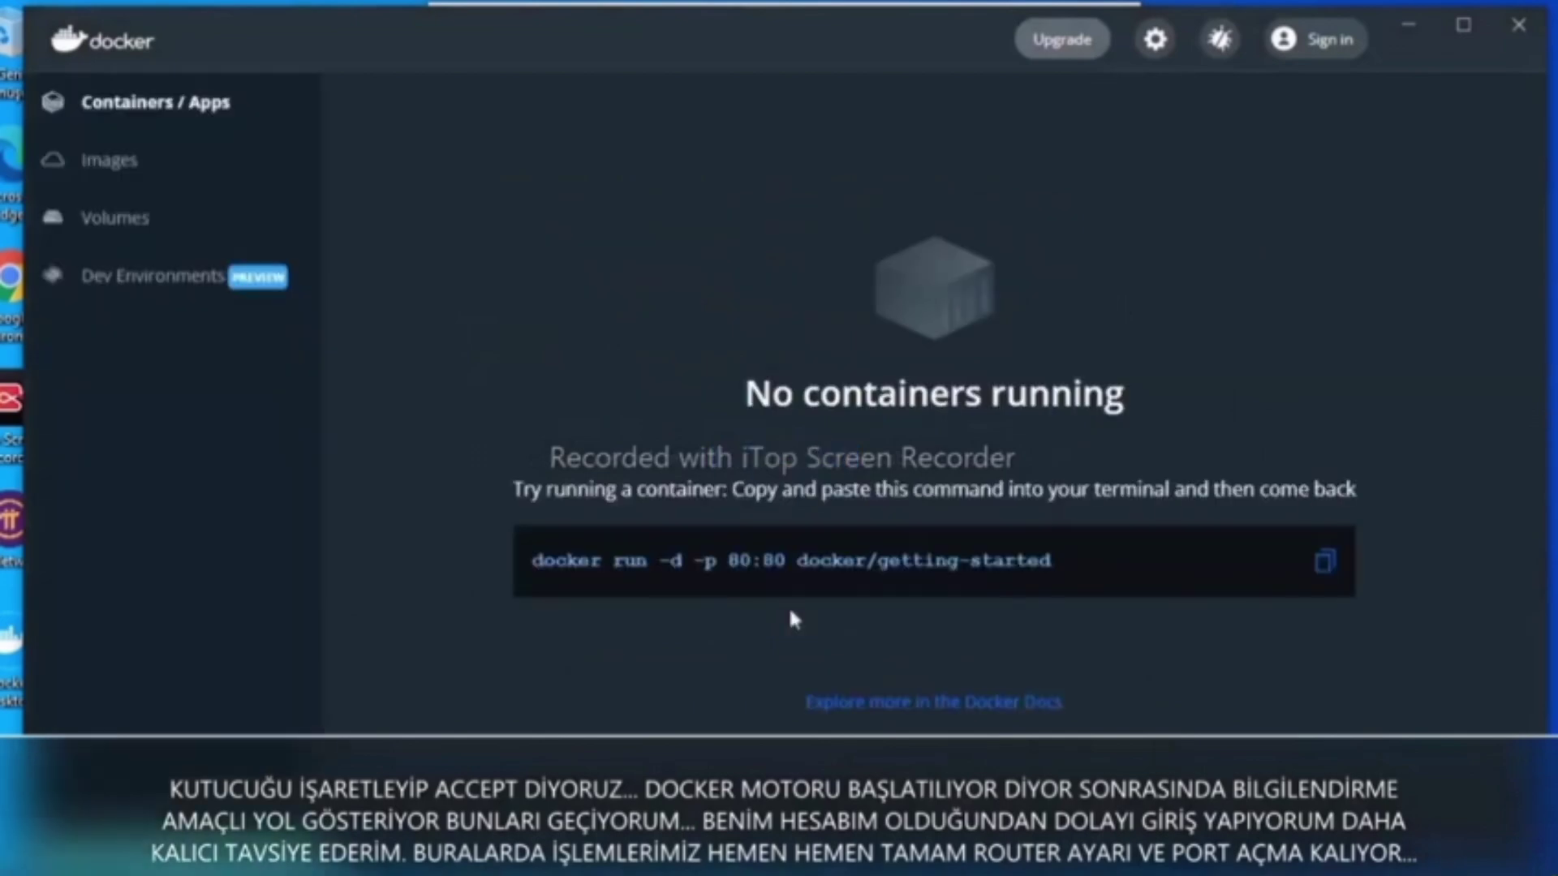
Enter the Docker ID and account password in Docker Desktop's sign-in form and submit
click(1326, 51)
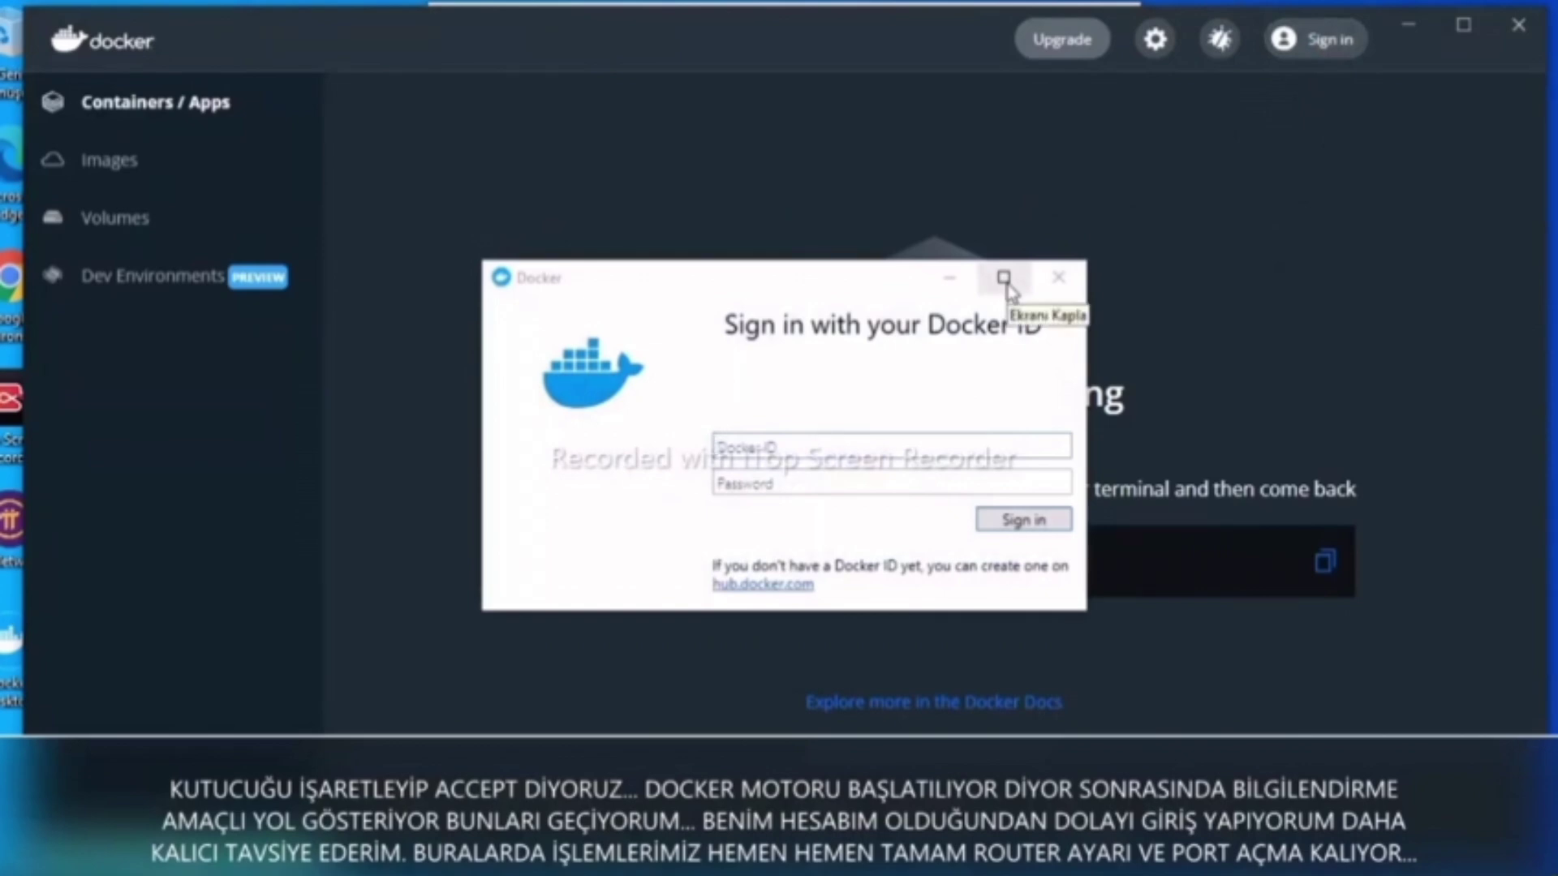
click(802, 444)
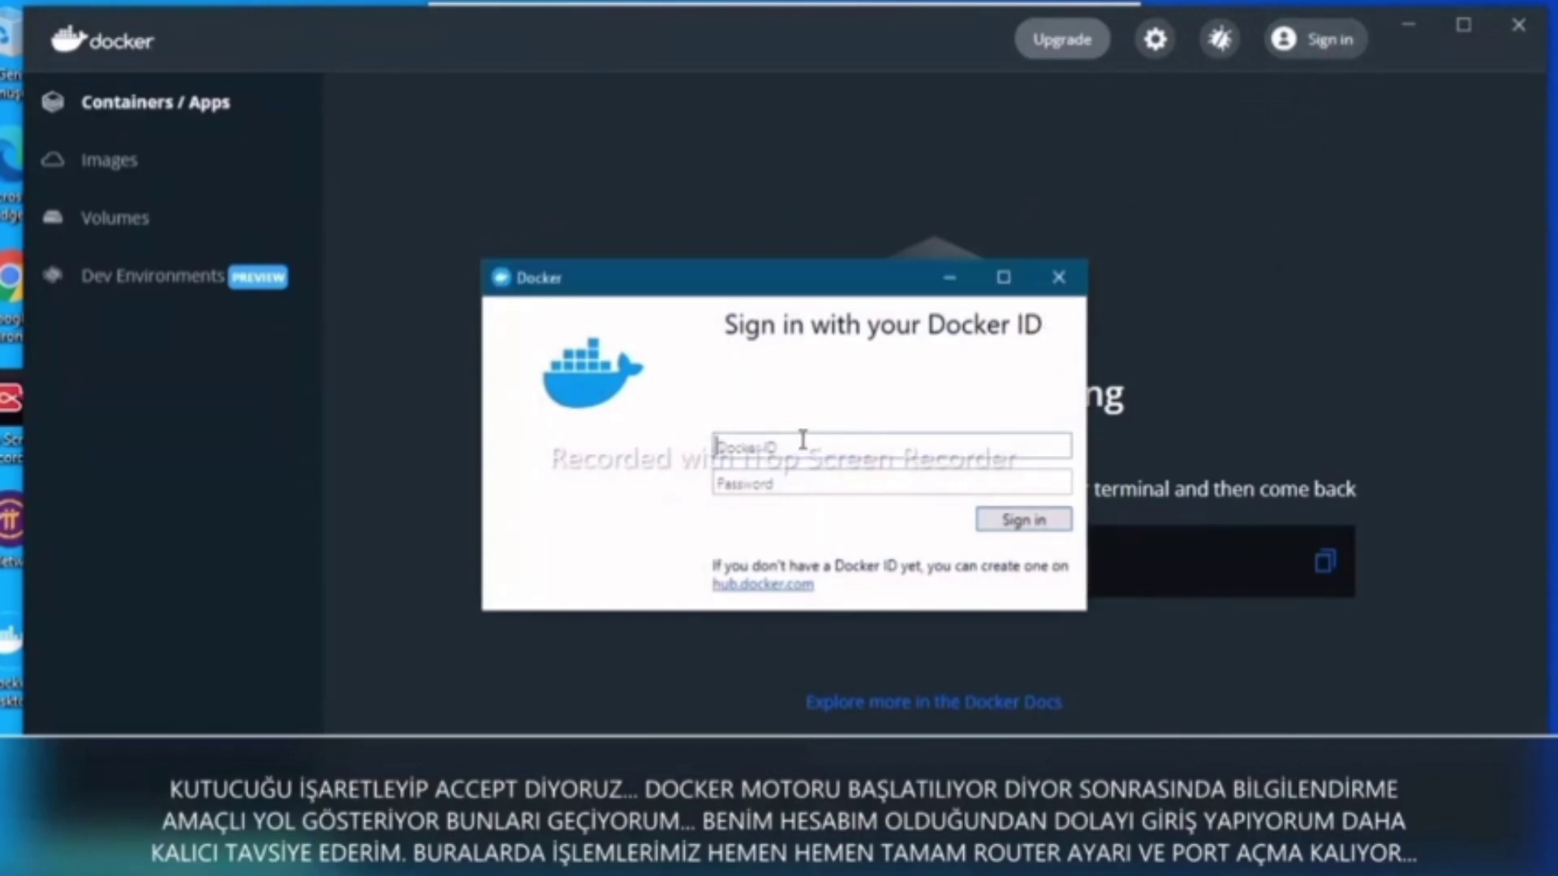
text(mki124)
key(Tab)
text(••)
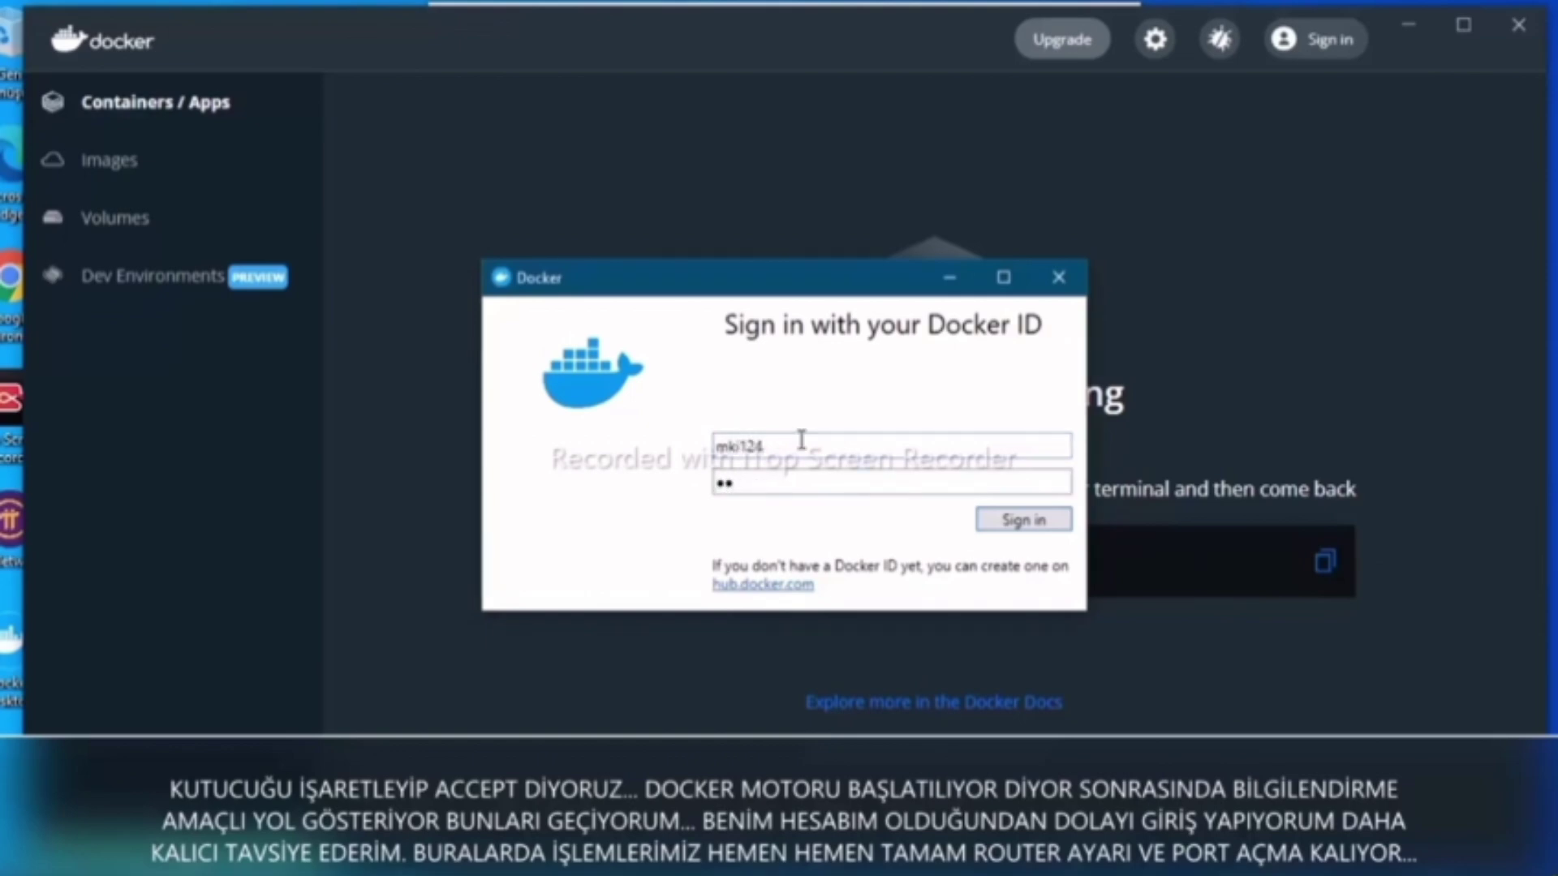
text(••••••••)
click(1019, 524)
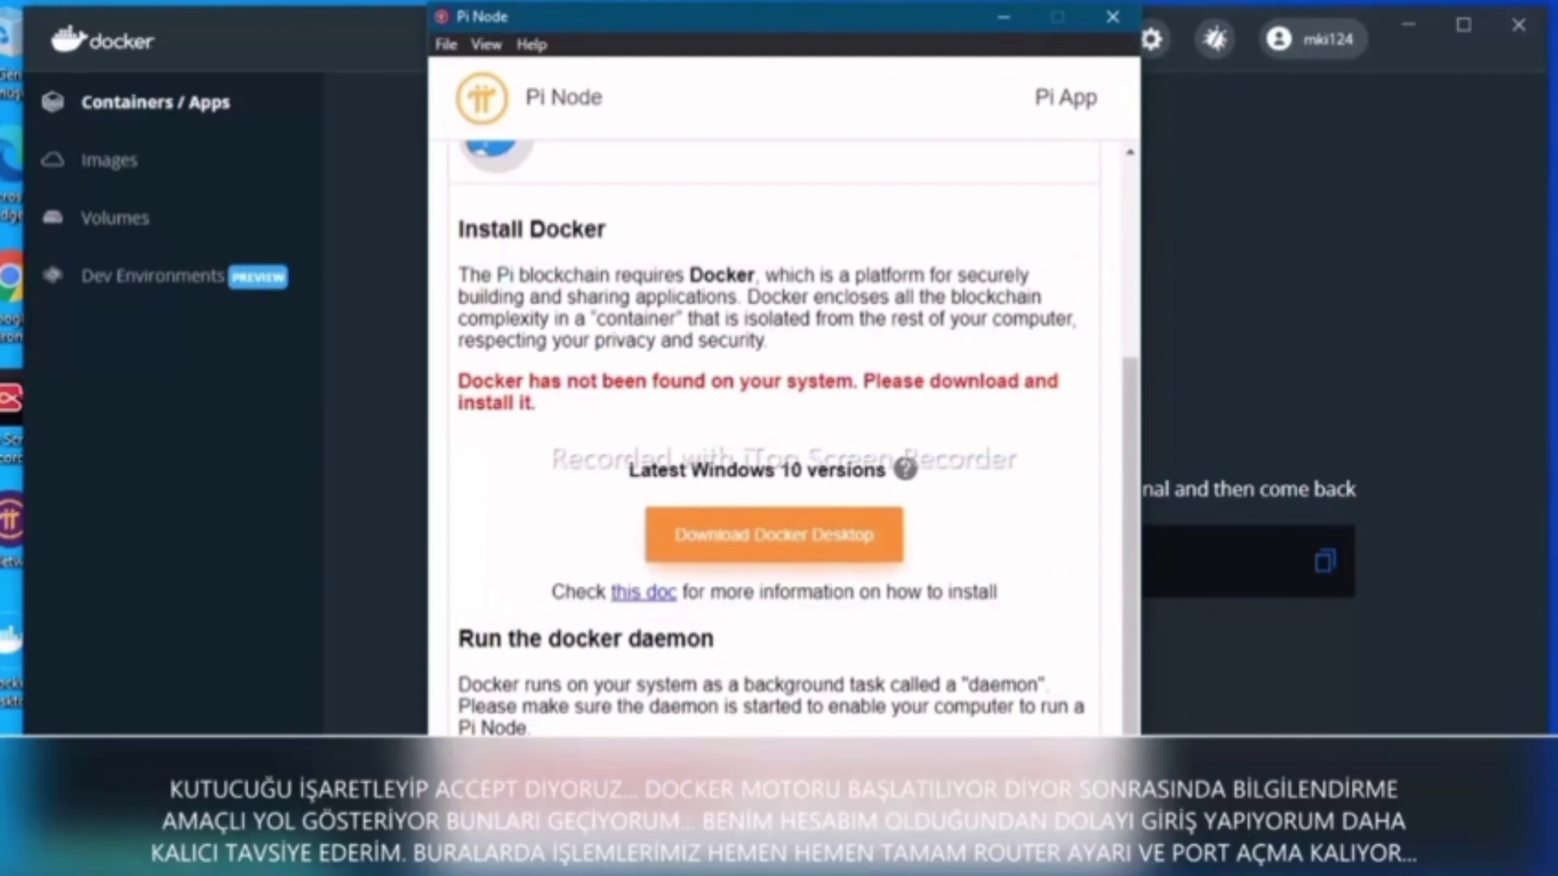
Move the Pi Node window aside, then close both Pi Node and Docker Desktop
drag(633, 24, 951, 41)
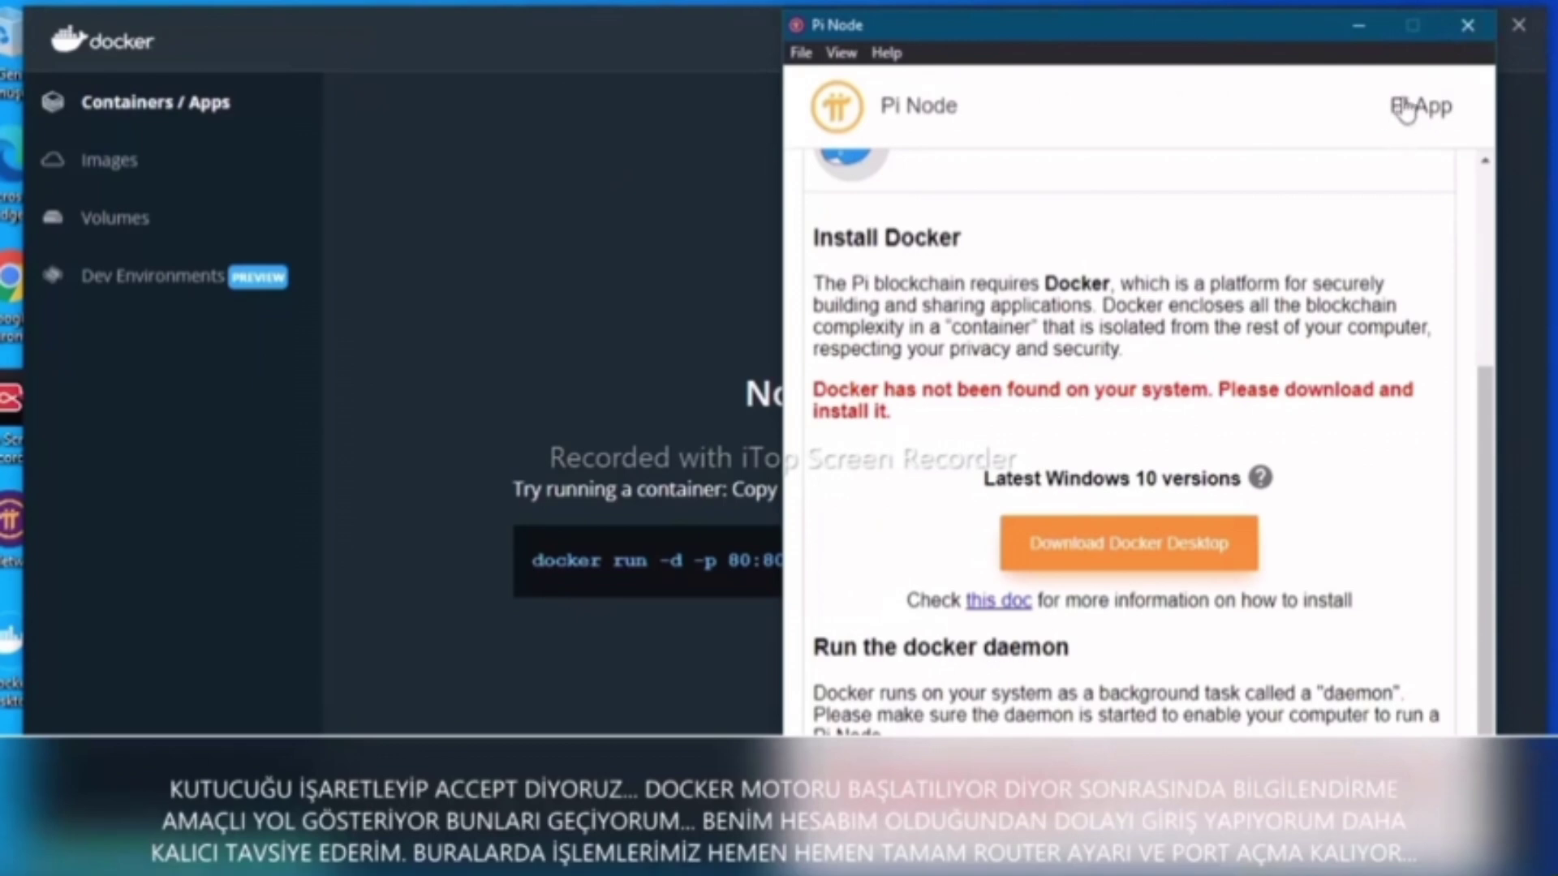
click(1454, 38)
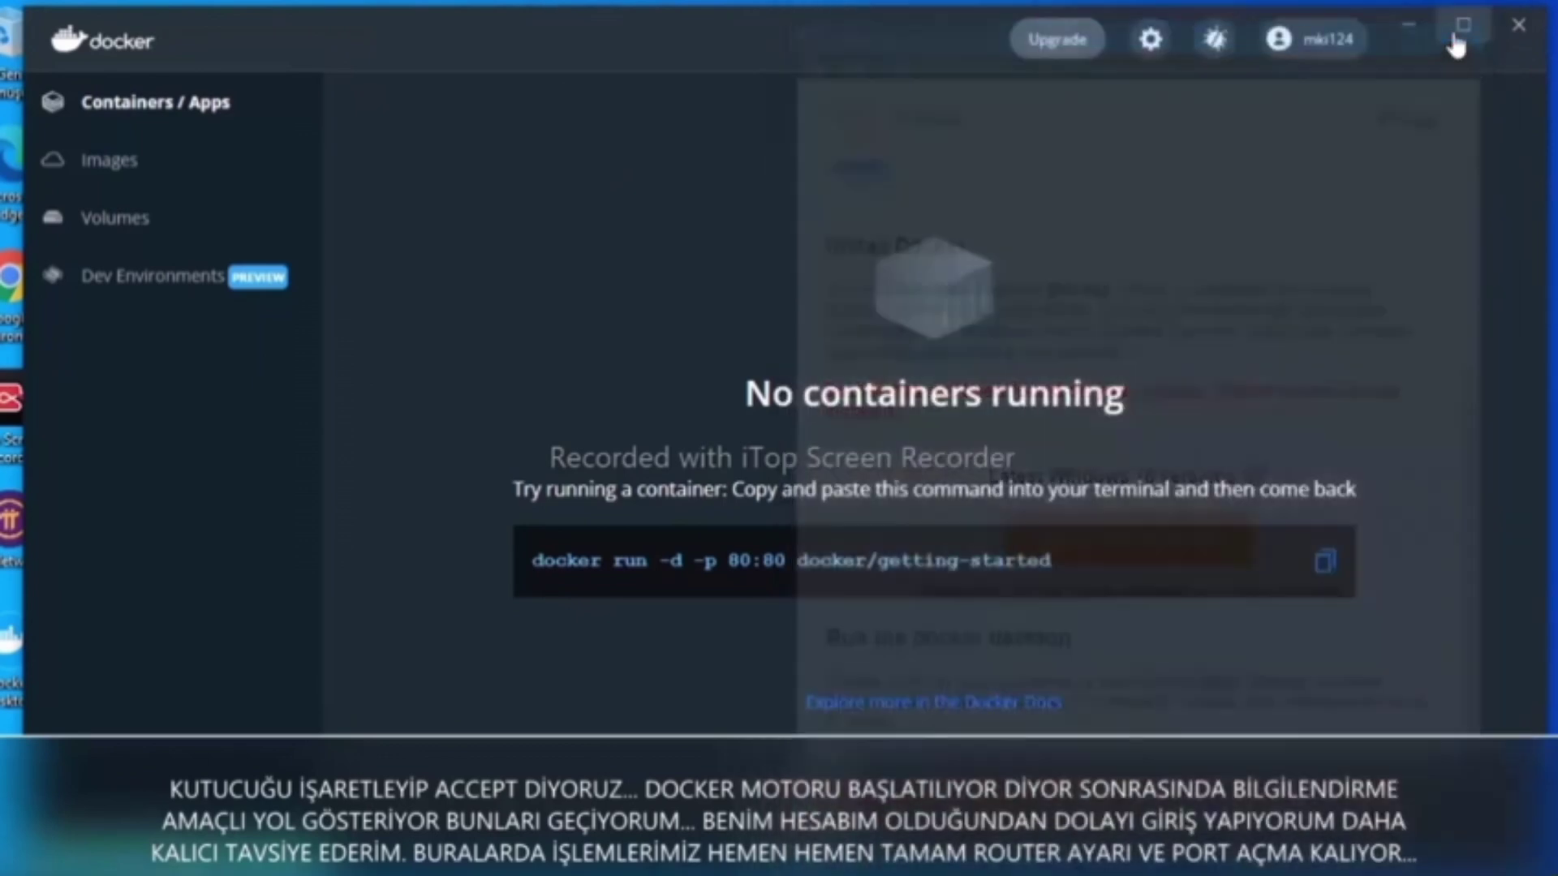
click(1511, 33)
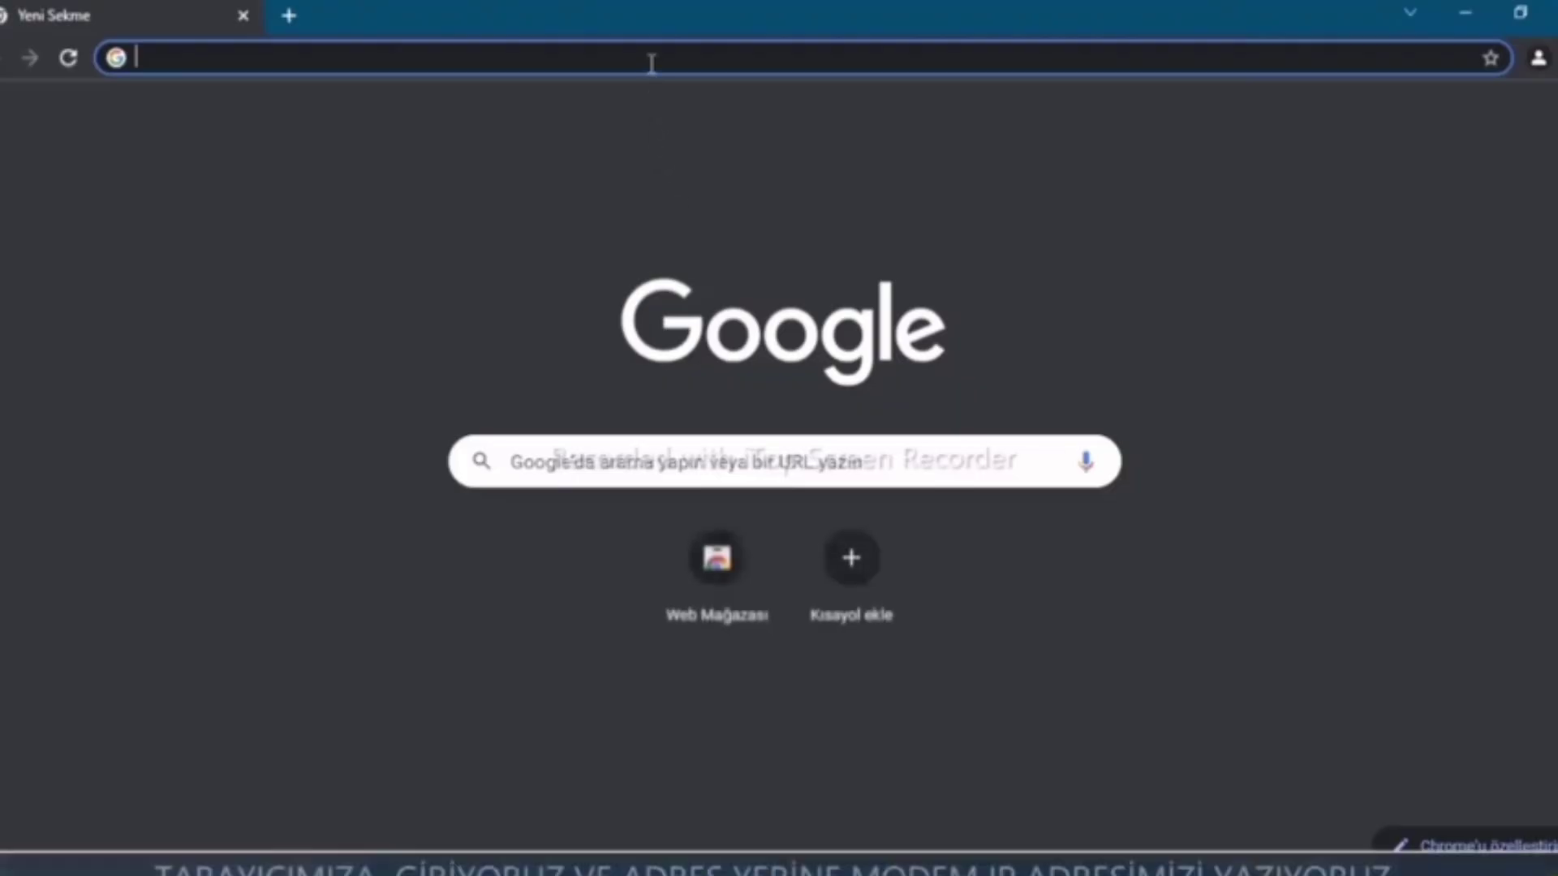
Load the router's login page at 192.168.0.1
click(650, 59)
text(192.)
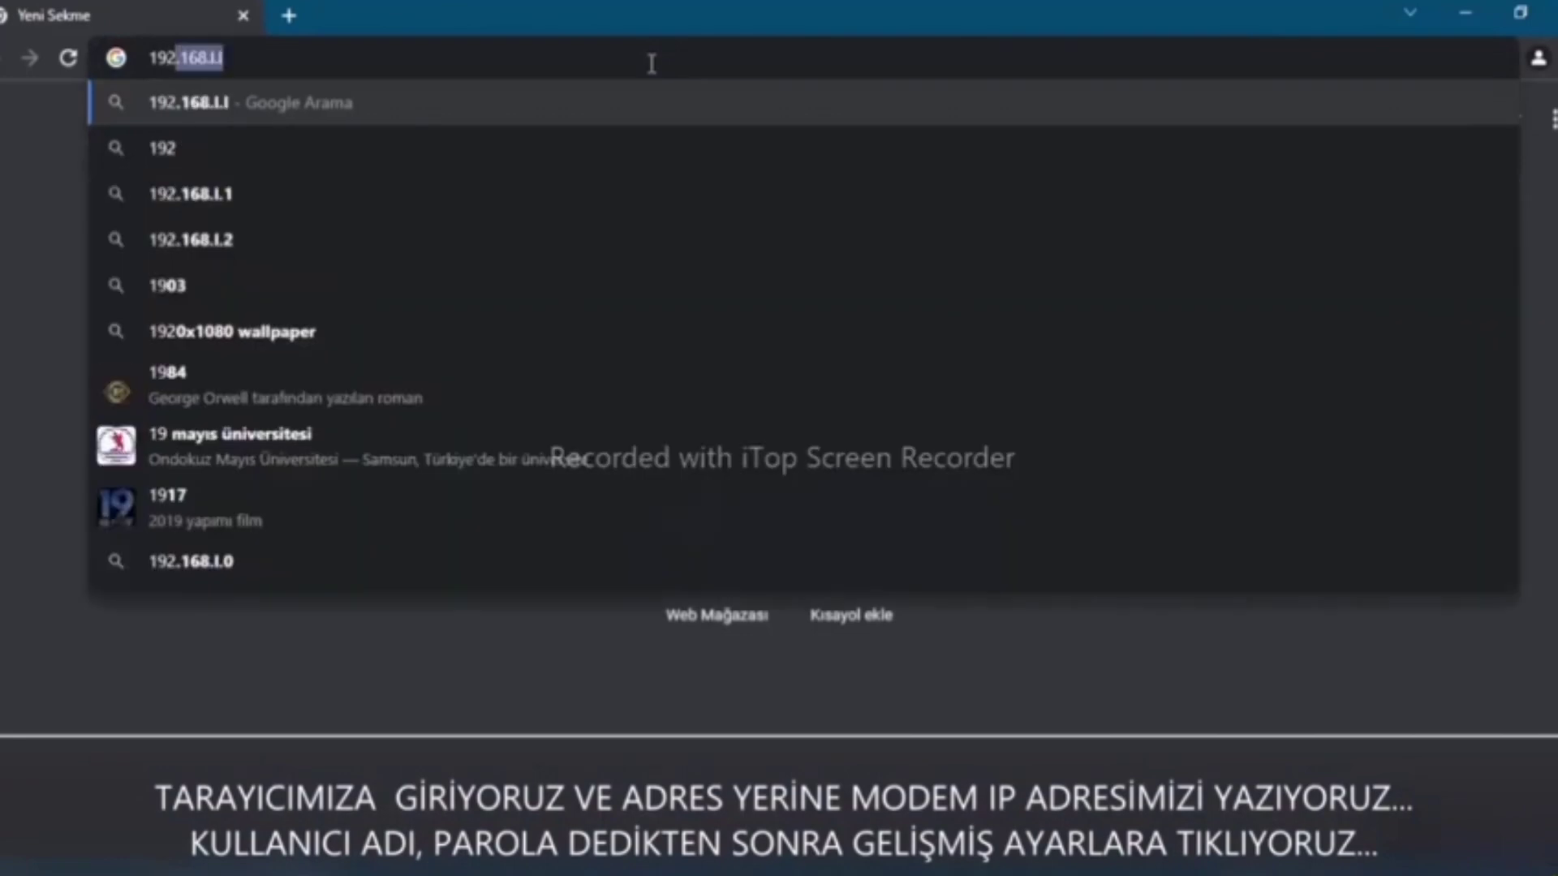
text(1)
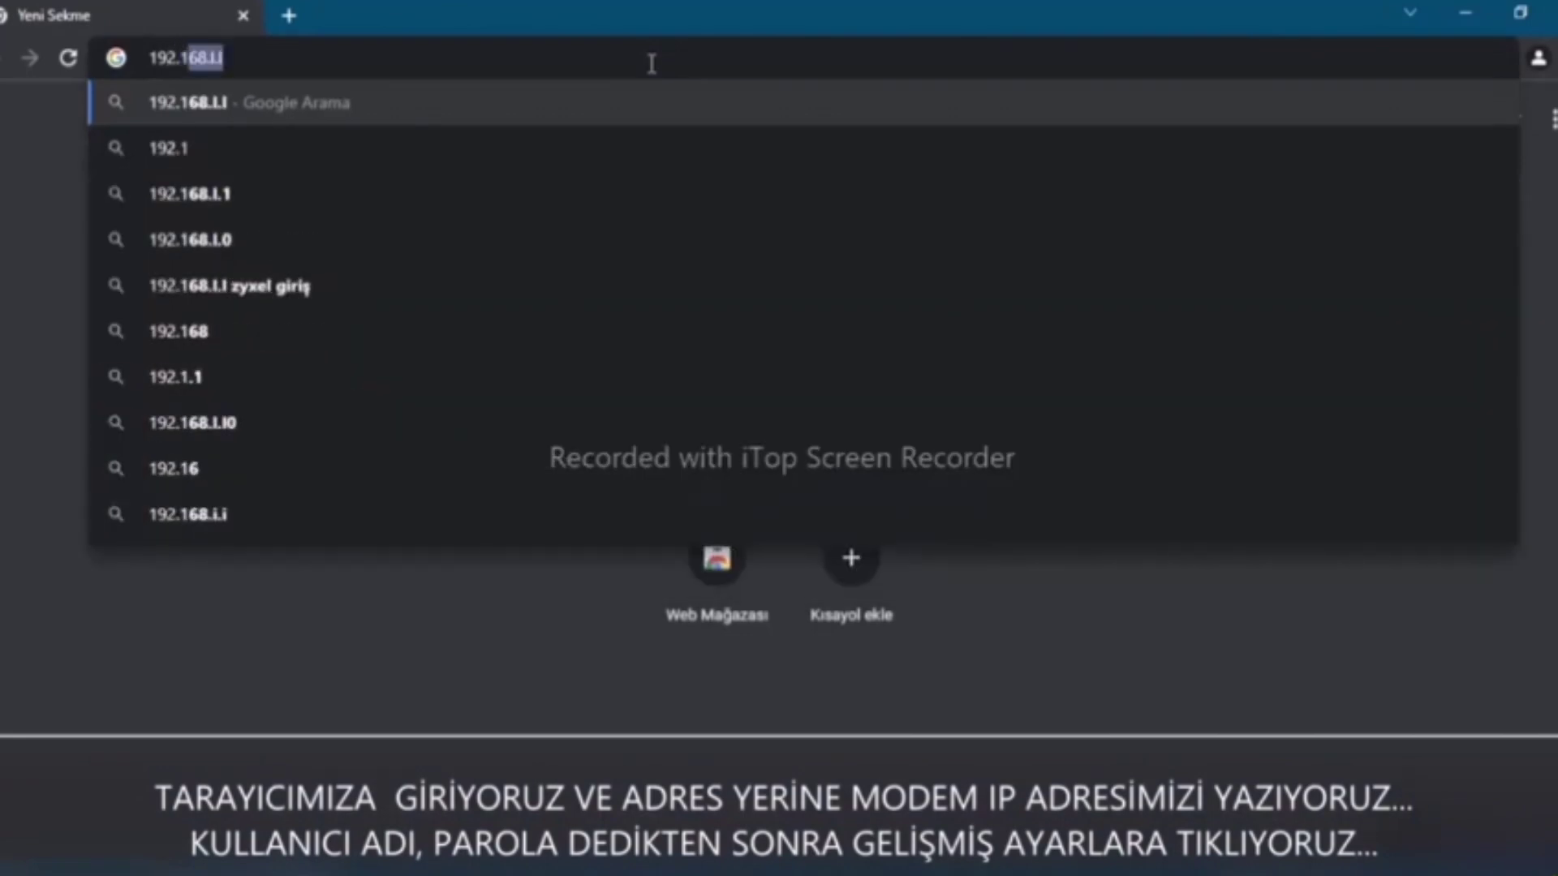
text(68.)
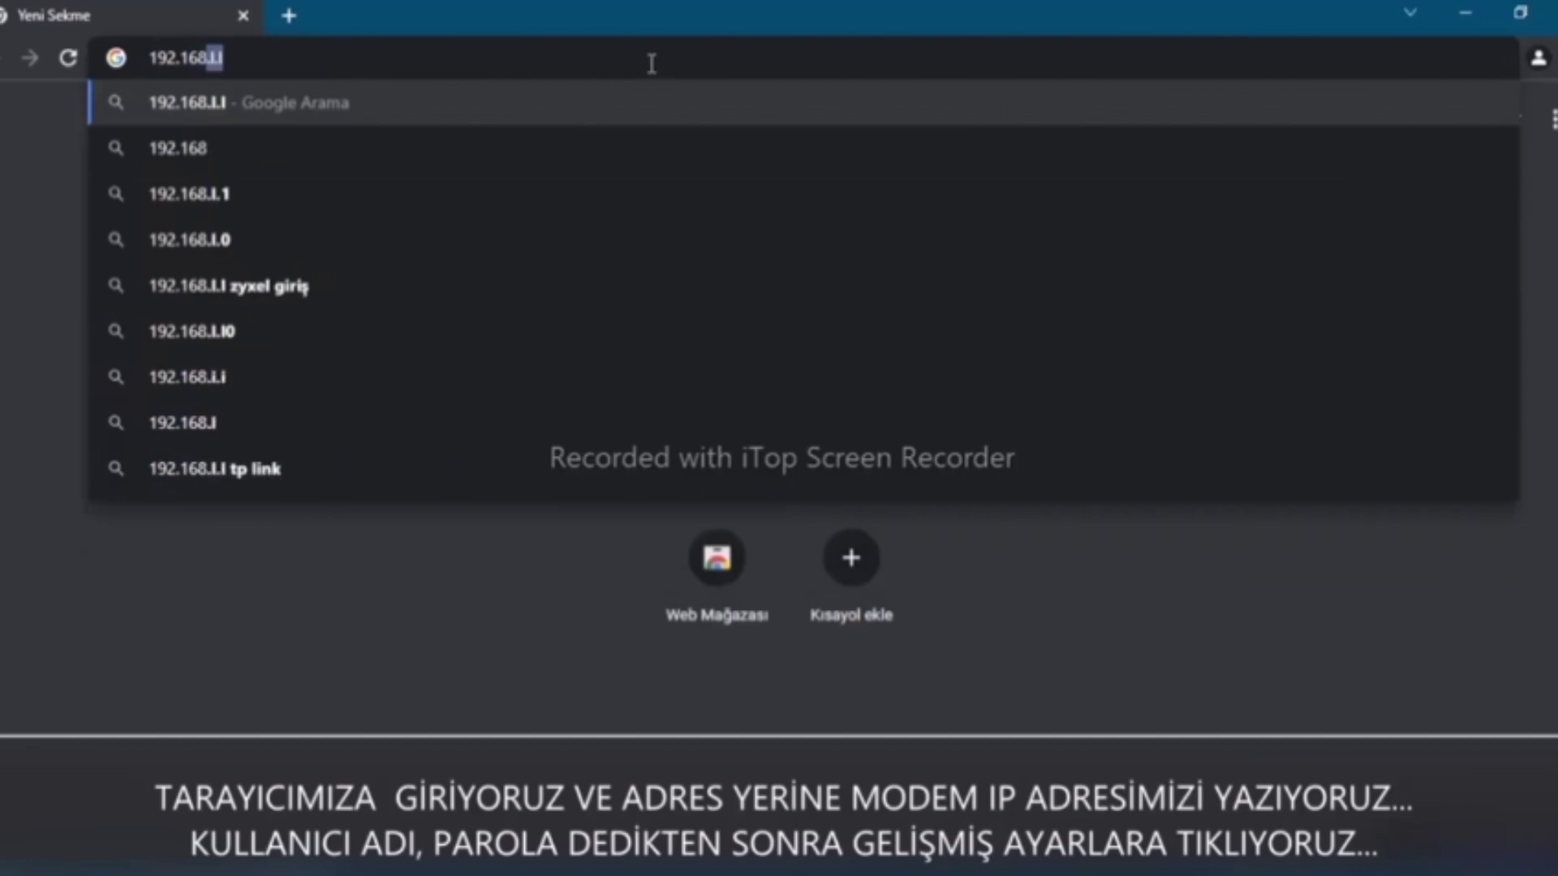
text(0.1)
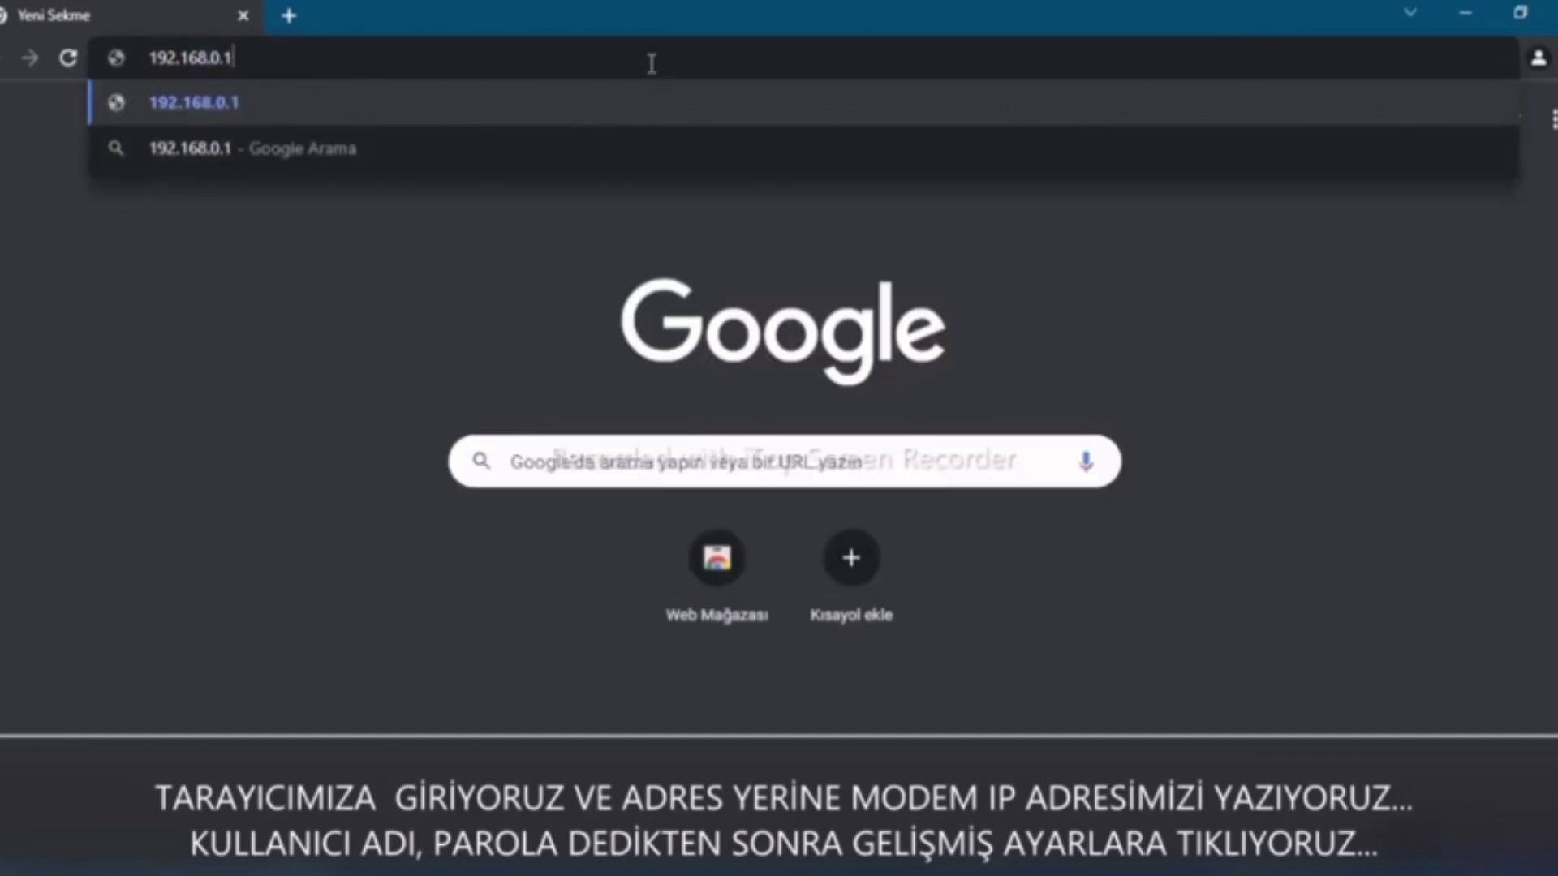
key(Return)
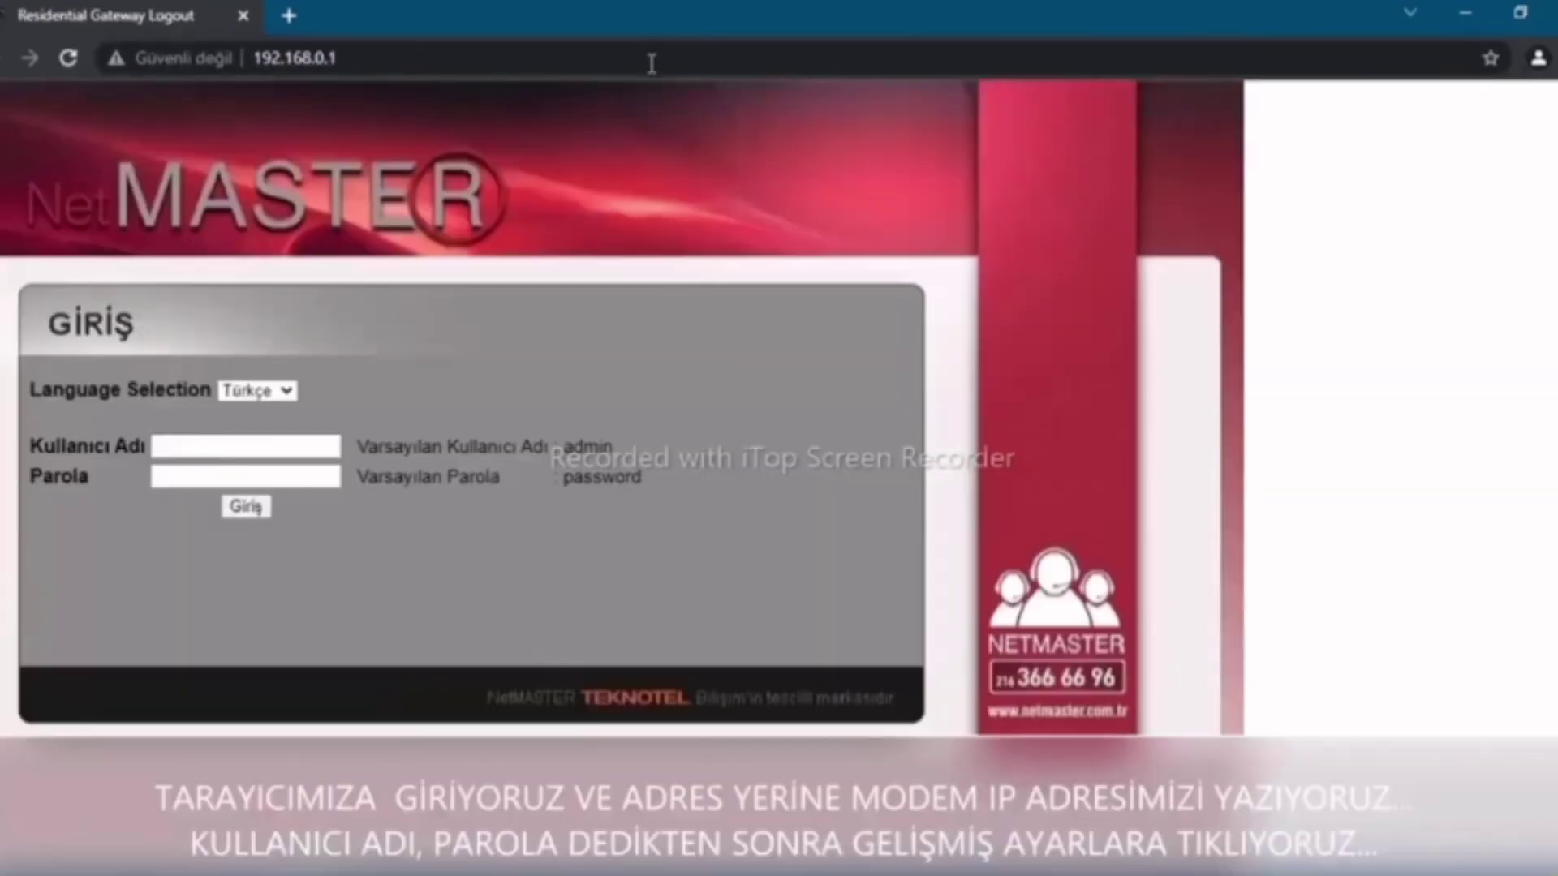
Log in to the NetMaster router with username admin and the router password
click(276, 449)
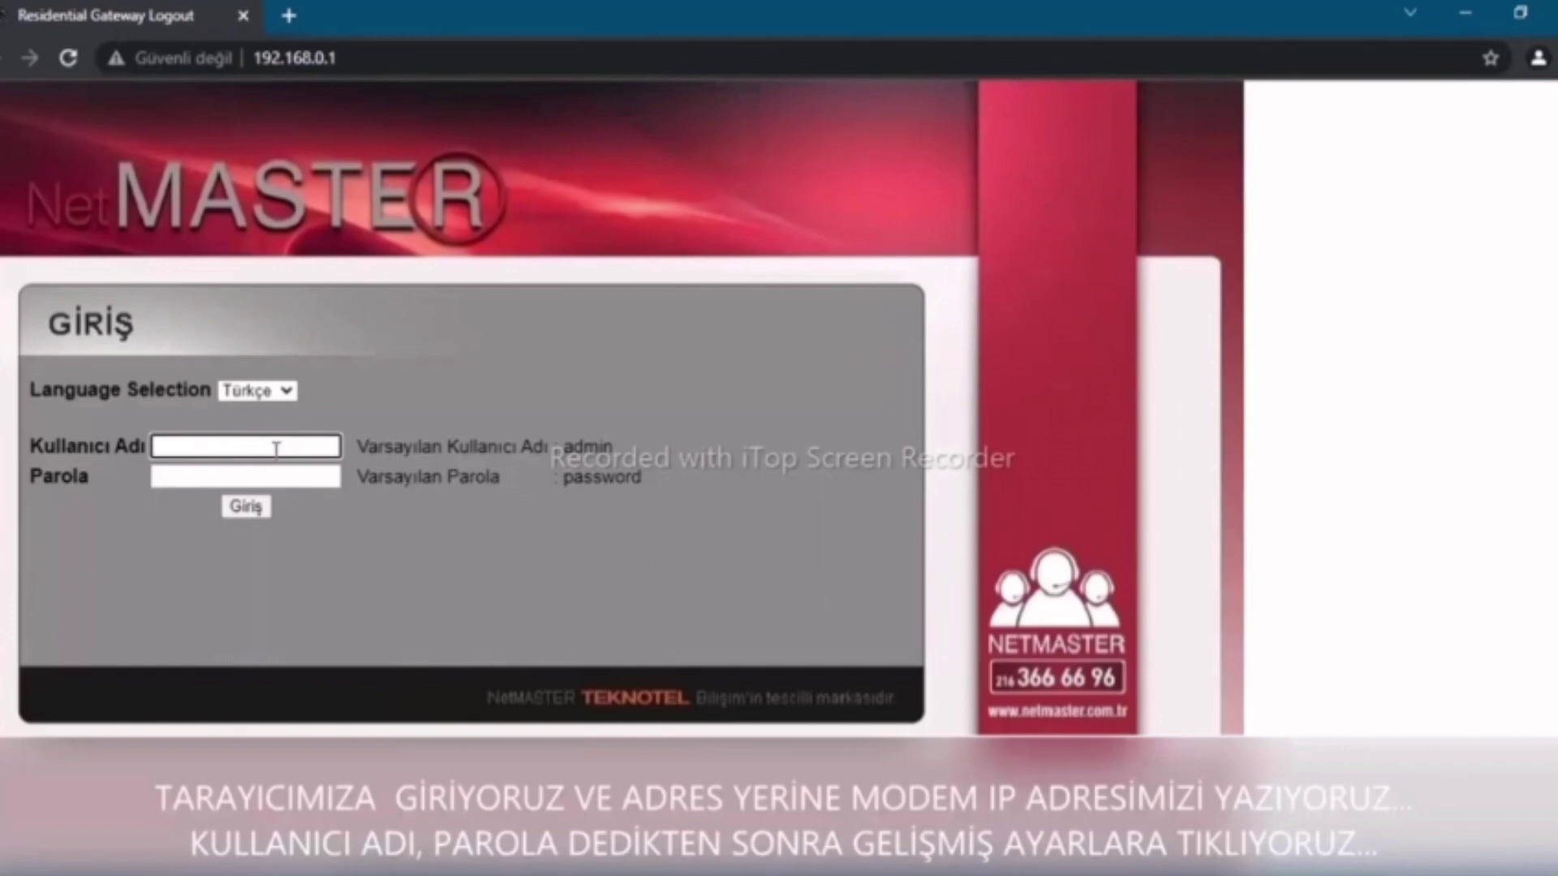
text(admin)
key(Tab)
text(admin)
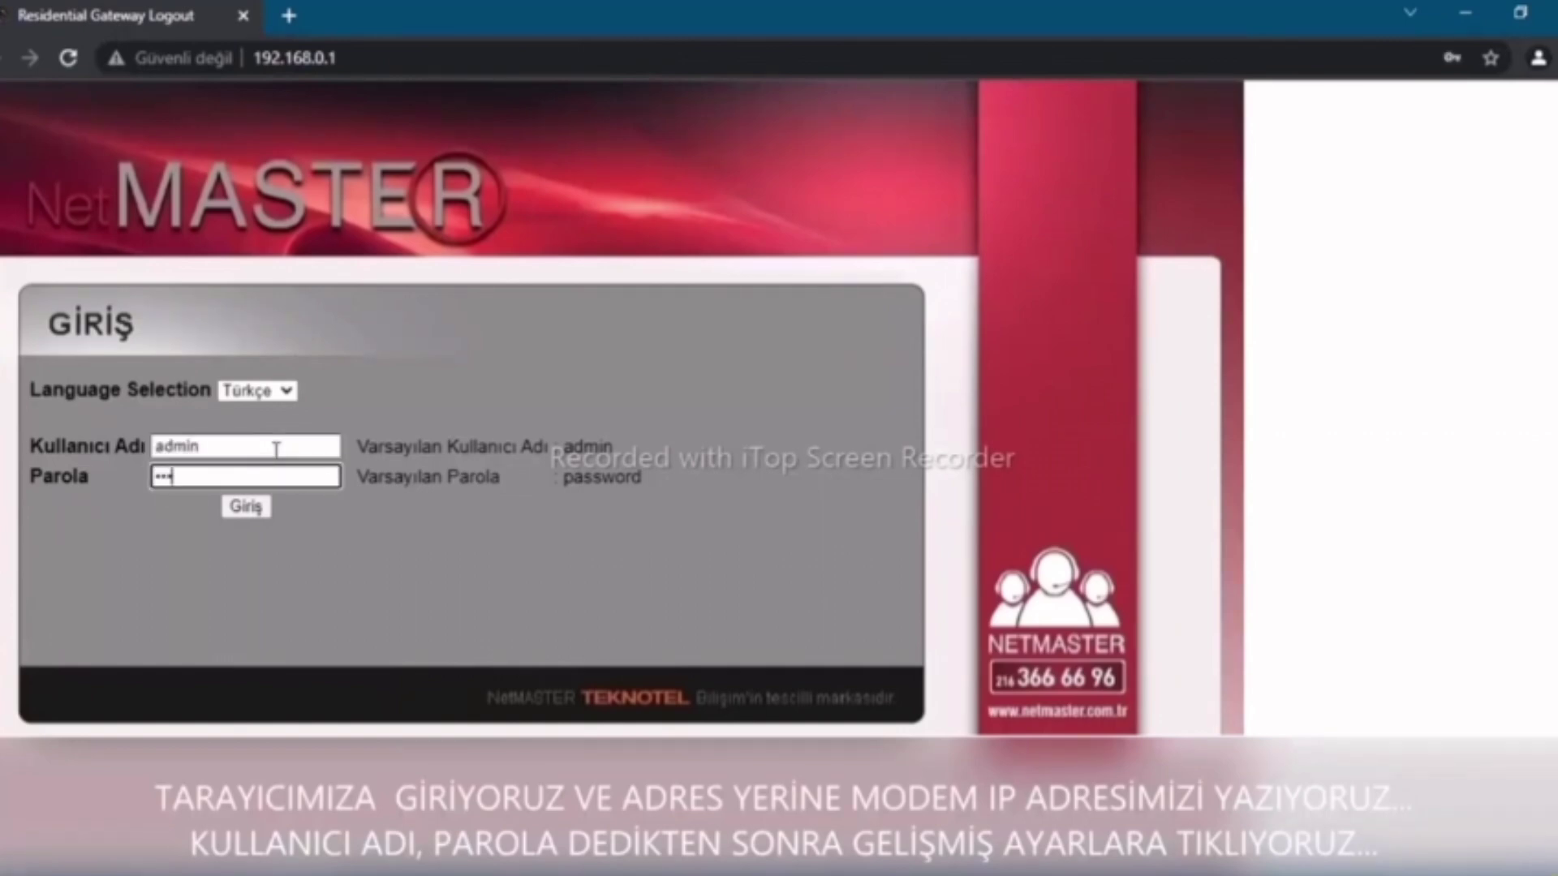
key(Return)
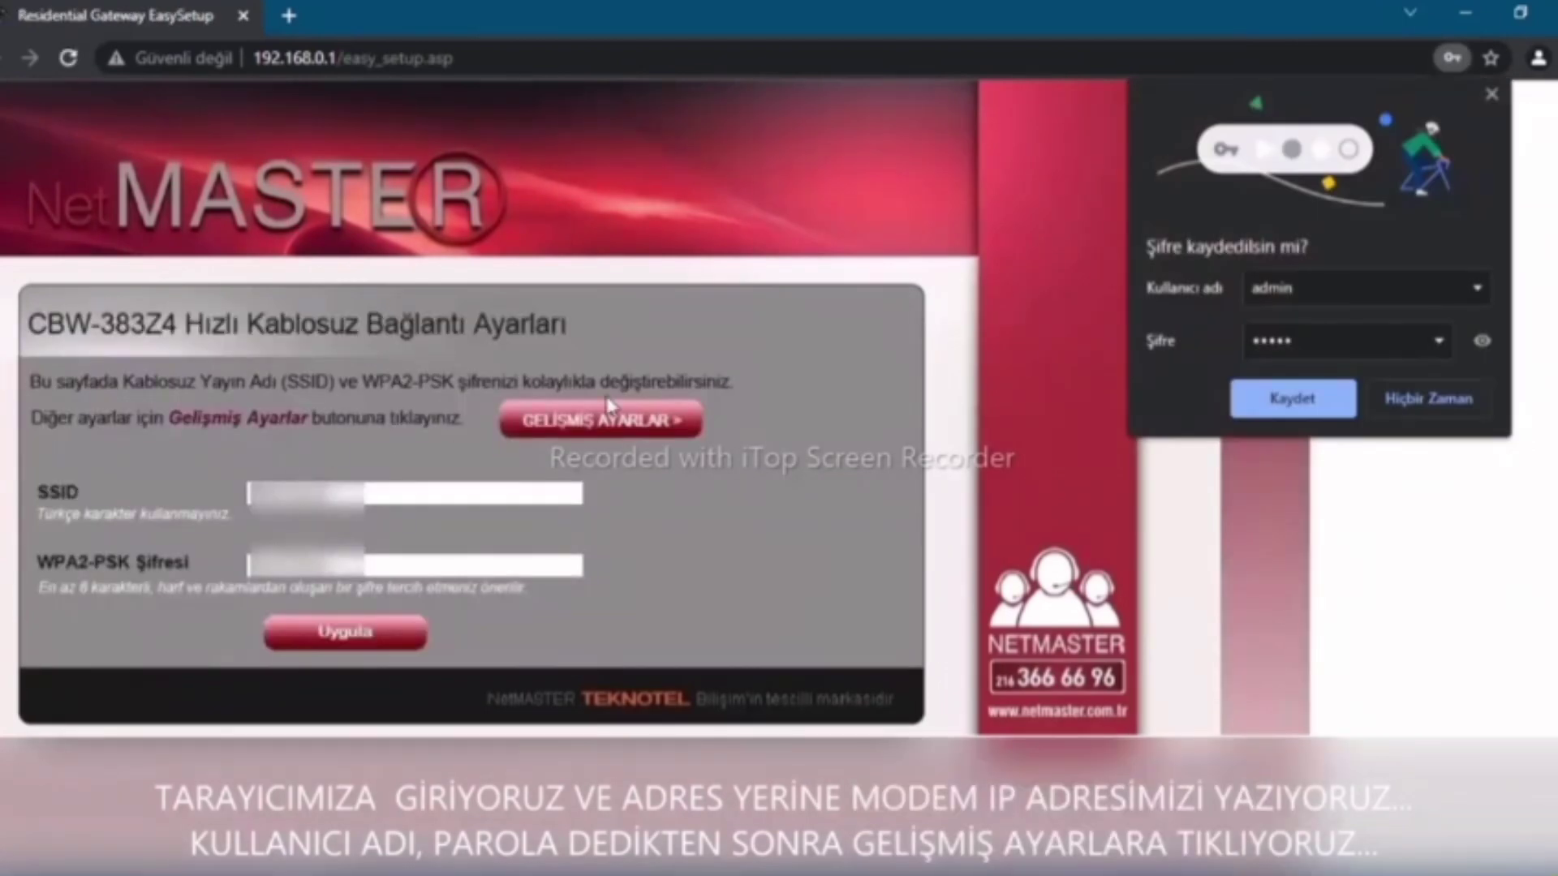
Go to GELİŞMİŞ AYARLAR > Gelişmiş > Yönlendirme to view the 31400–31409 forwarding rule
click(612, 425)
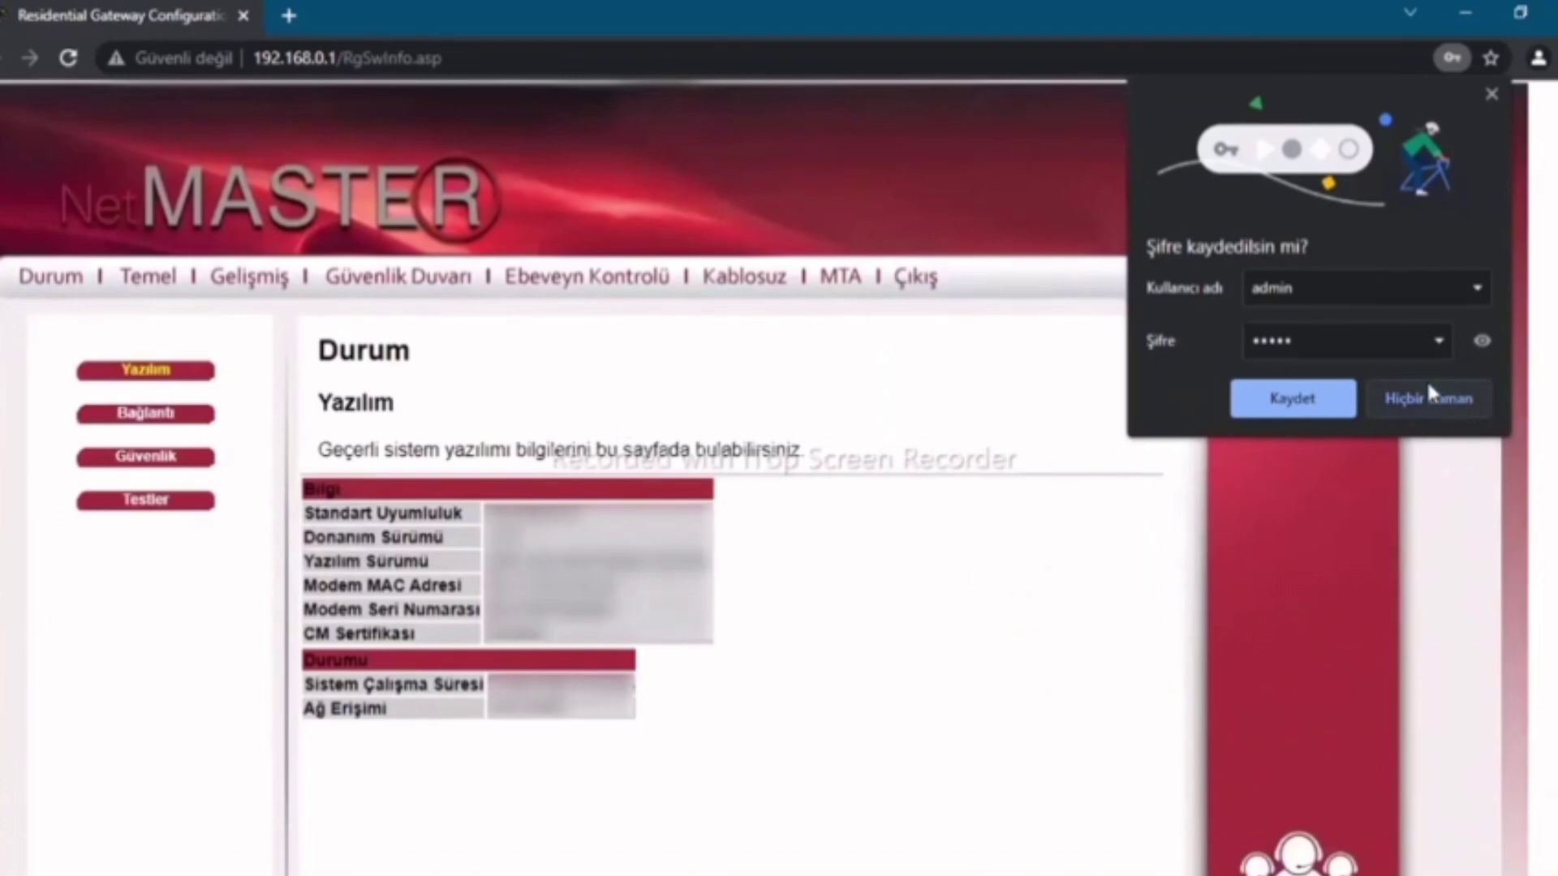
click(1488, 97)
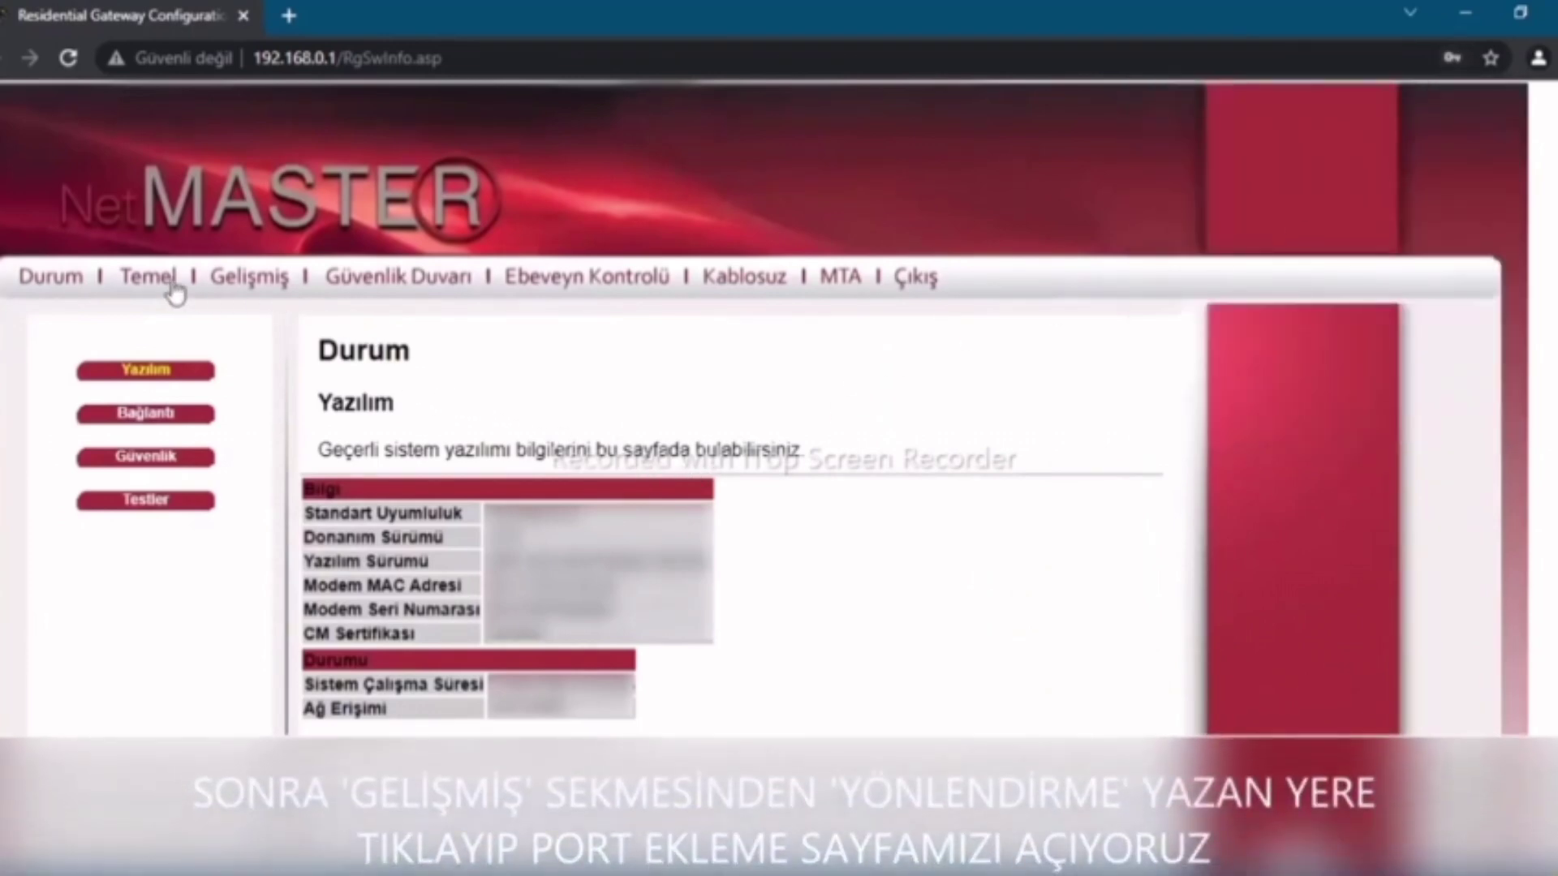
click(284, 289)
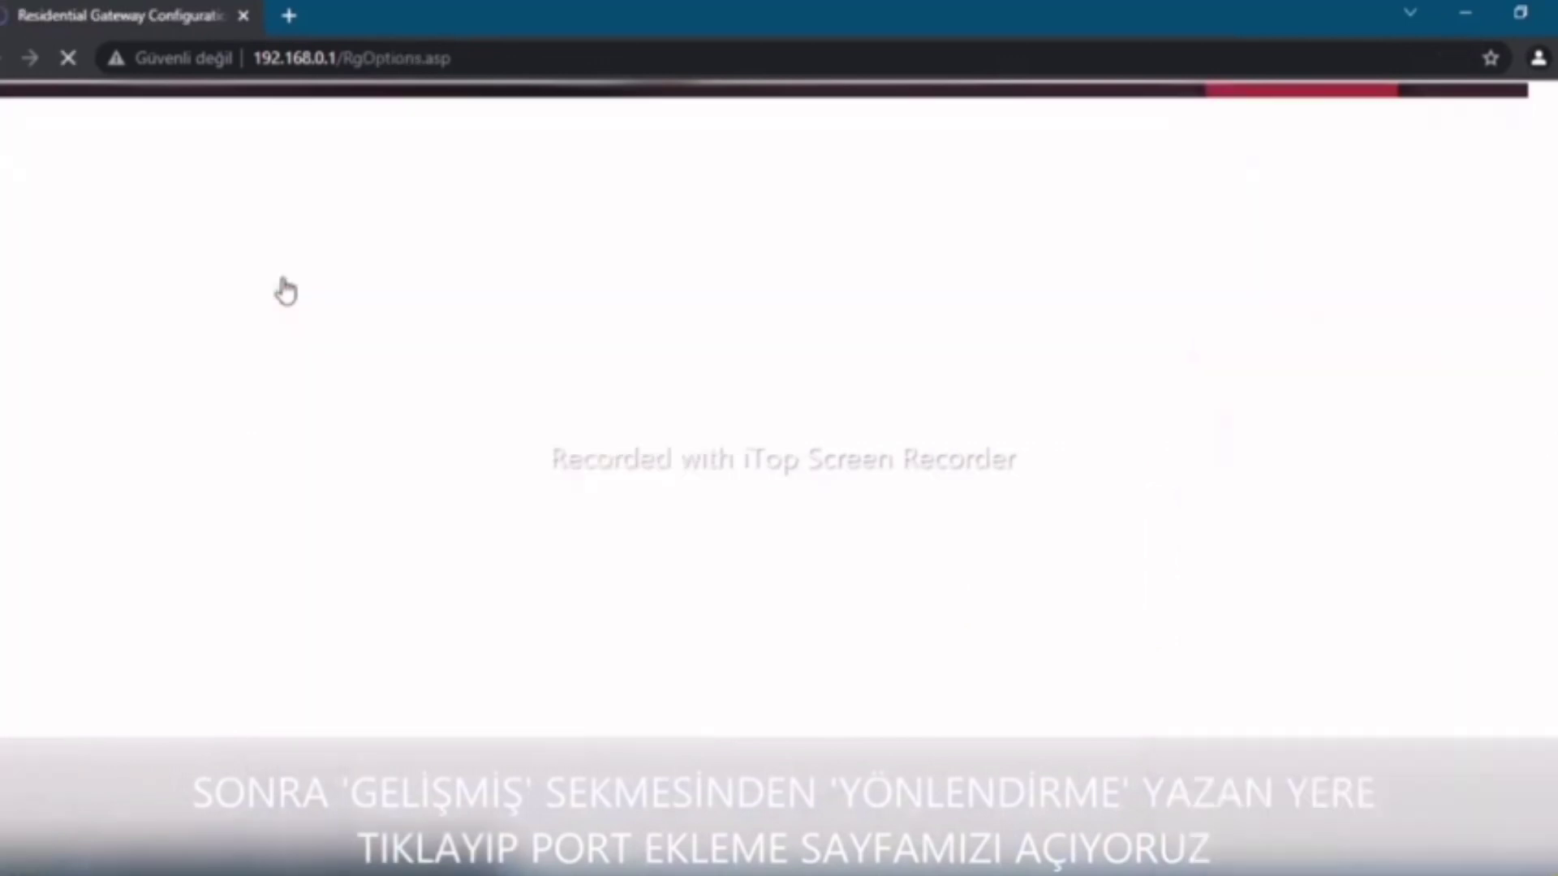
scroll(152, 414, down, 3)
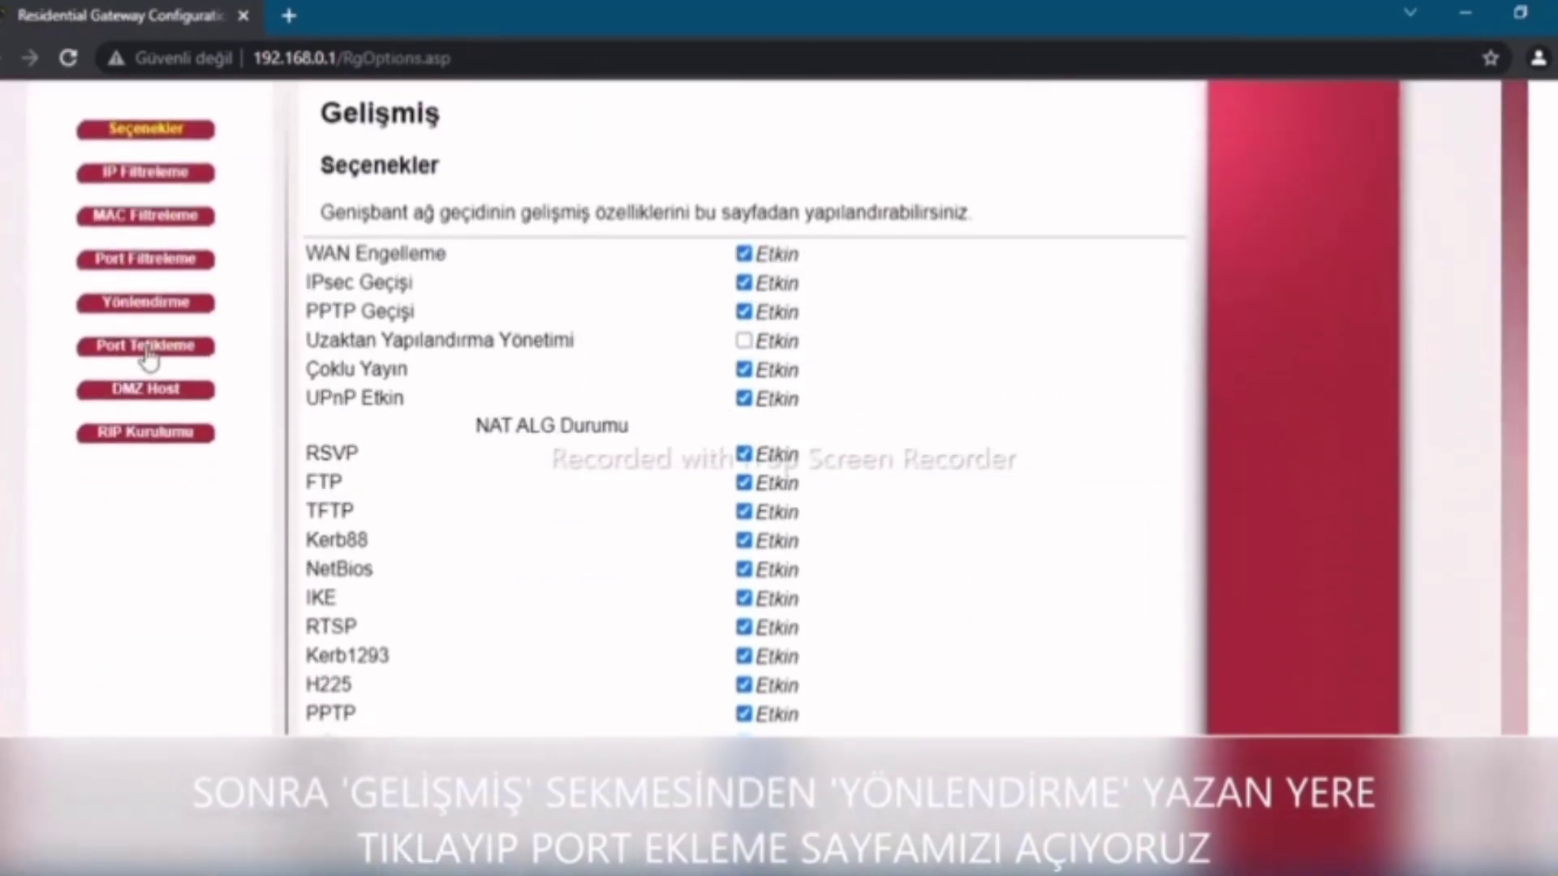
click(148, 307)
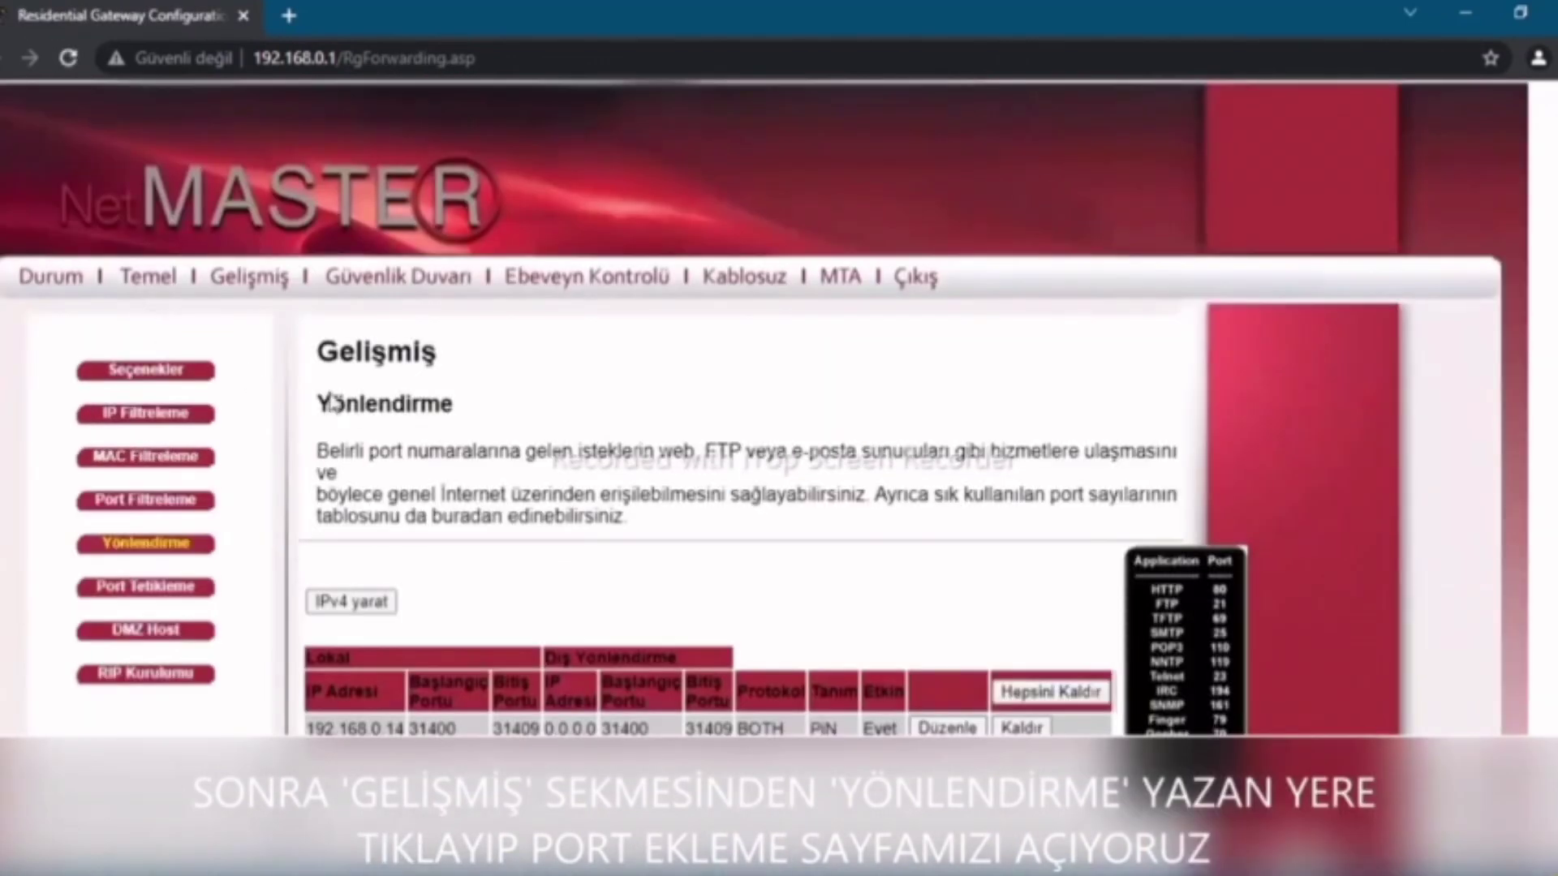
scroll(696, 454, down, 3)
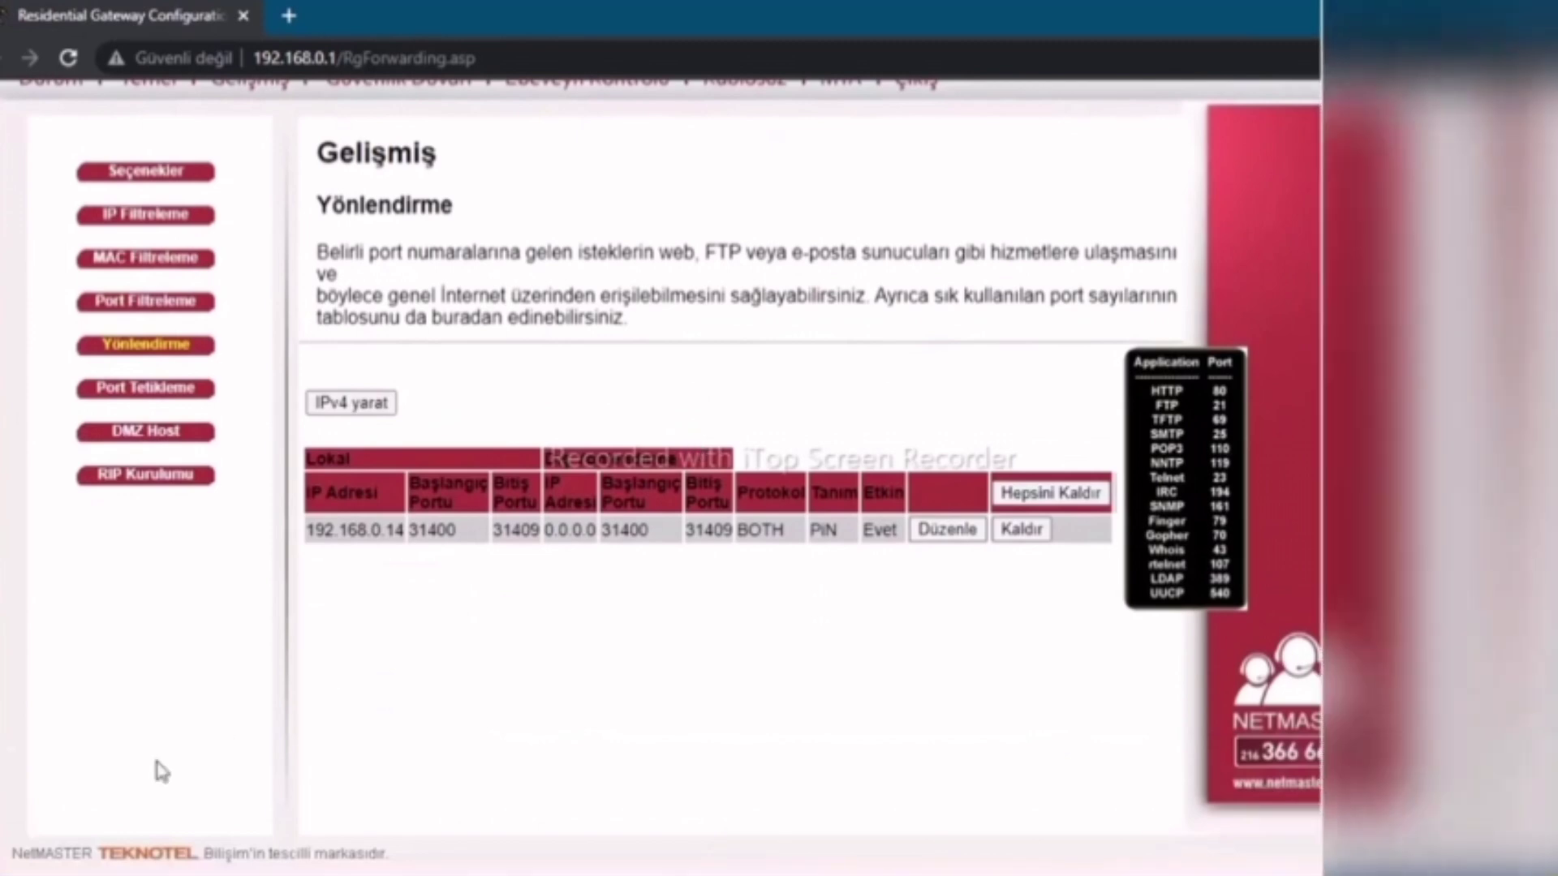
Open Command Prompt through Run (cmd) and run ipconfig to list network addresses
key(super)
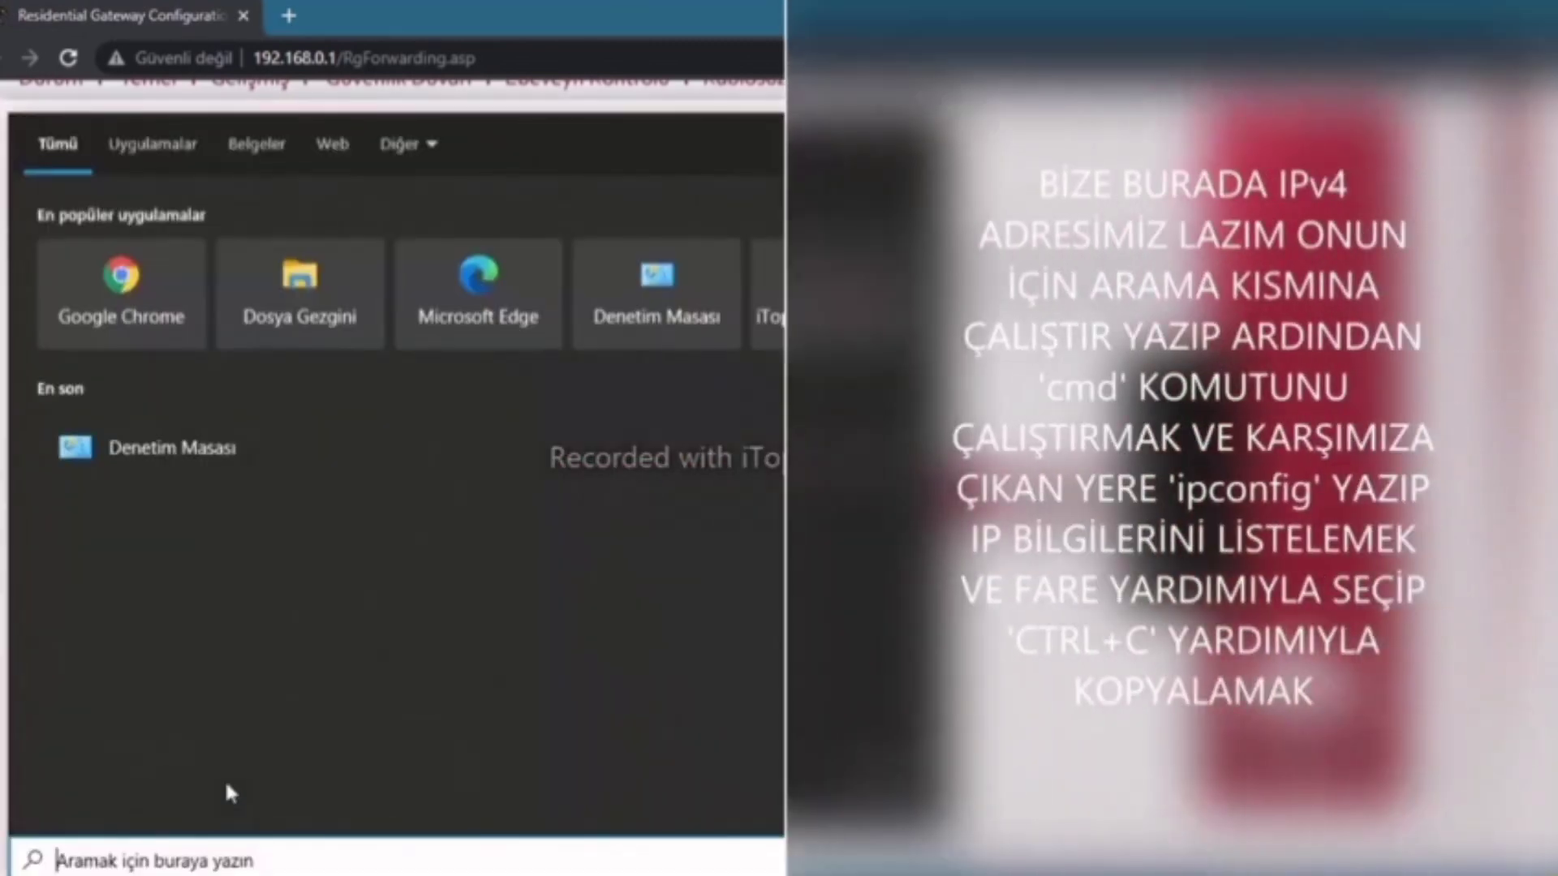
text(çalış)
key(Return)
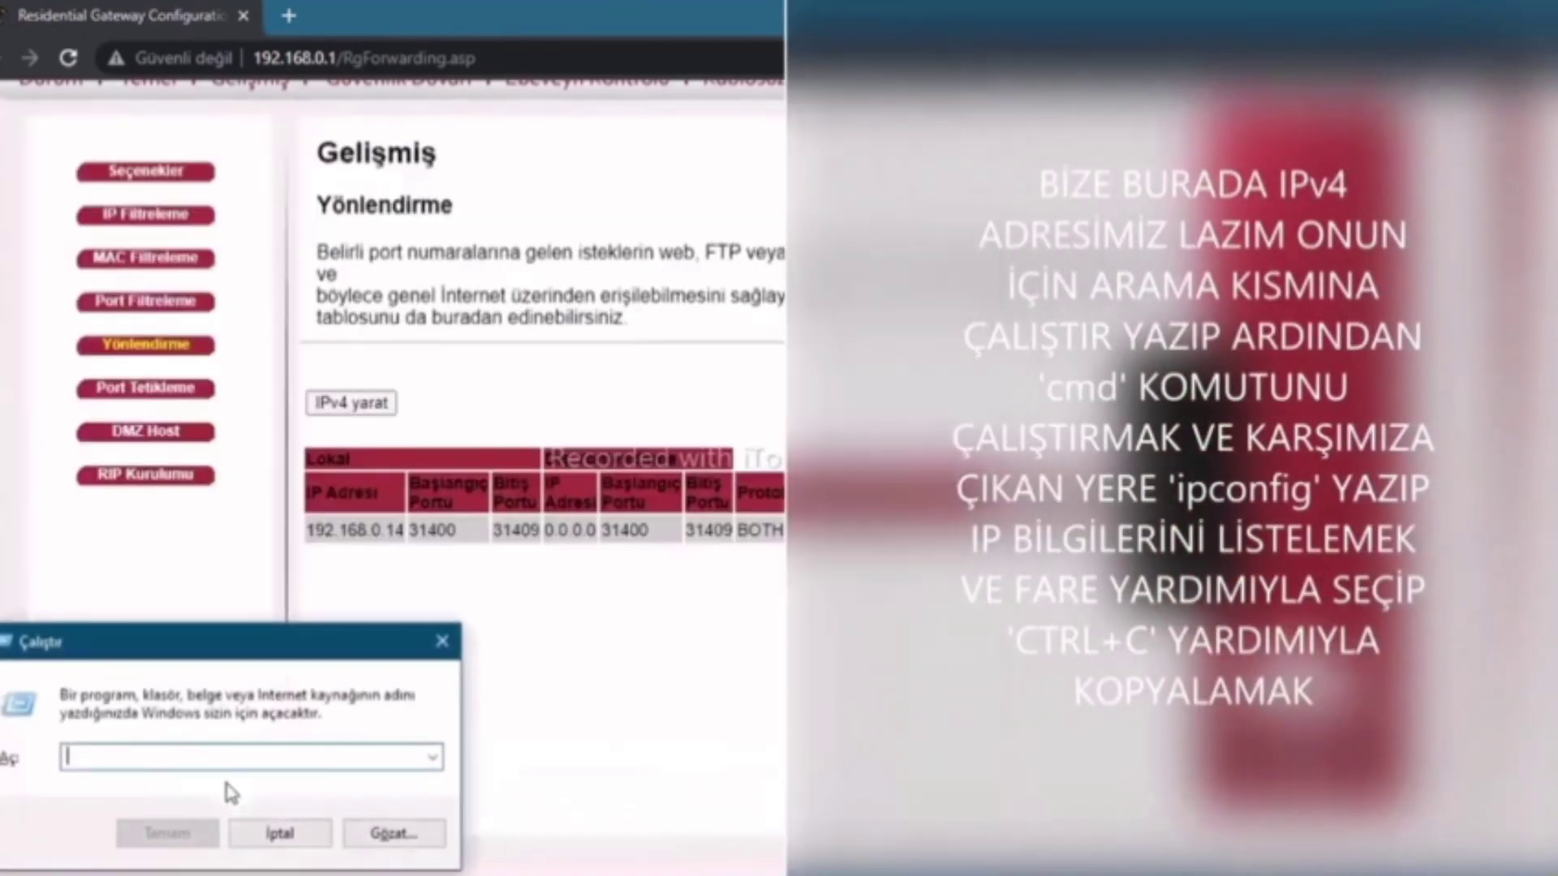
text(cmd)
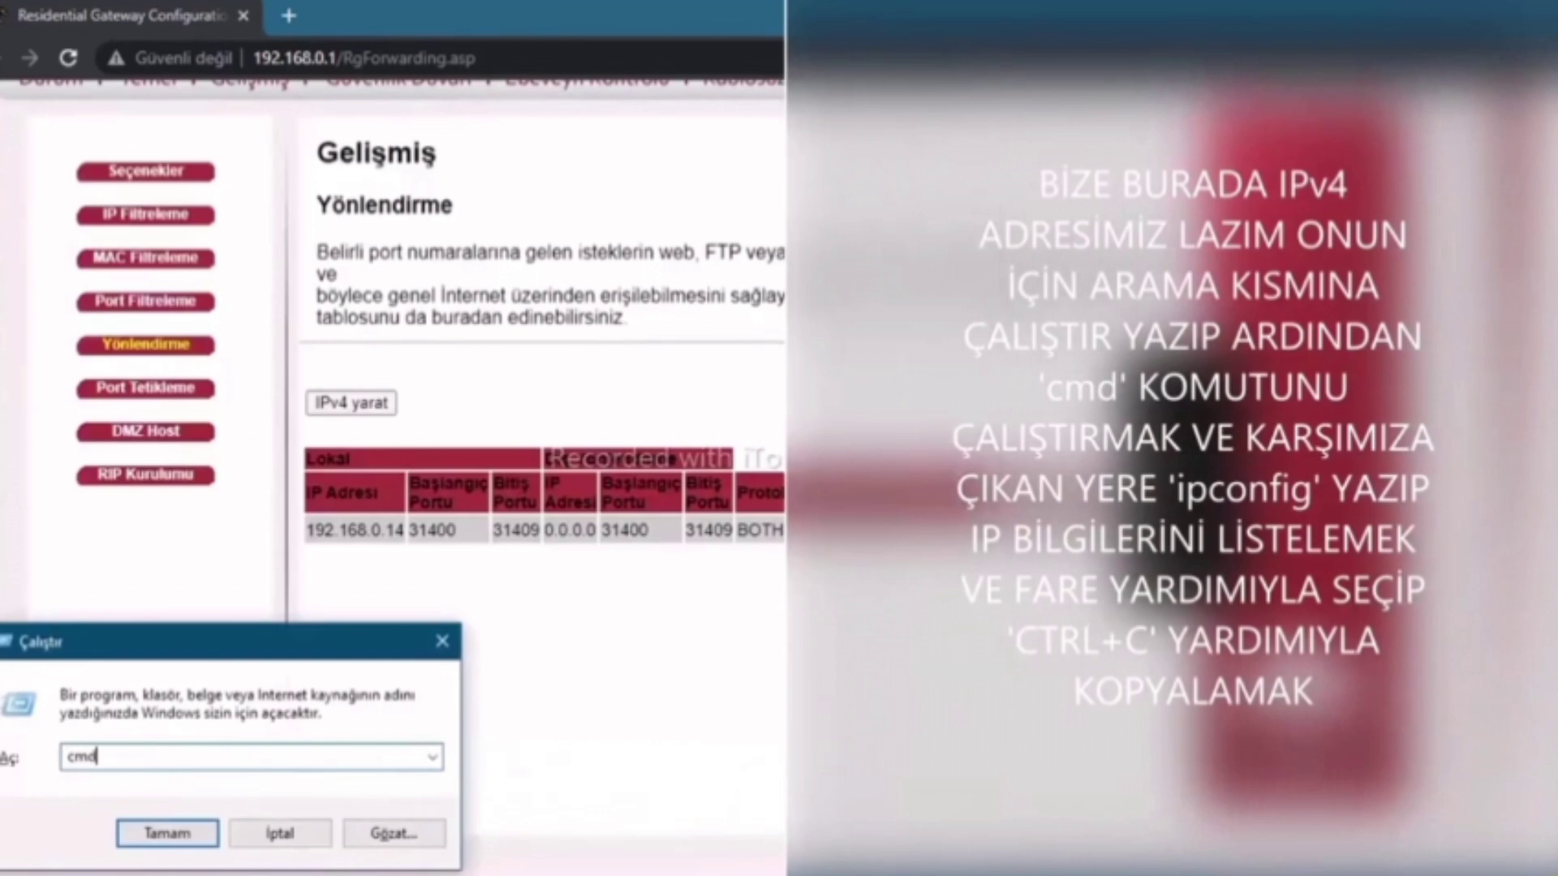
key(Return)
text(i)
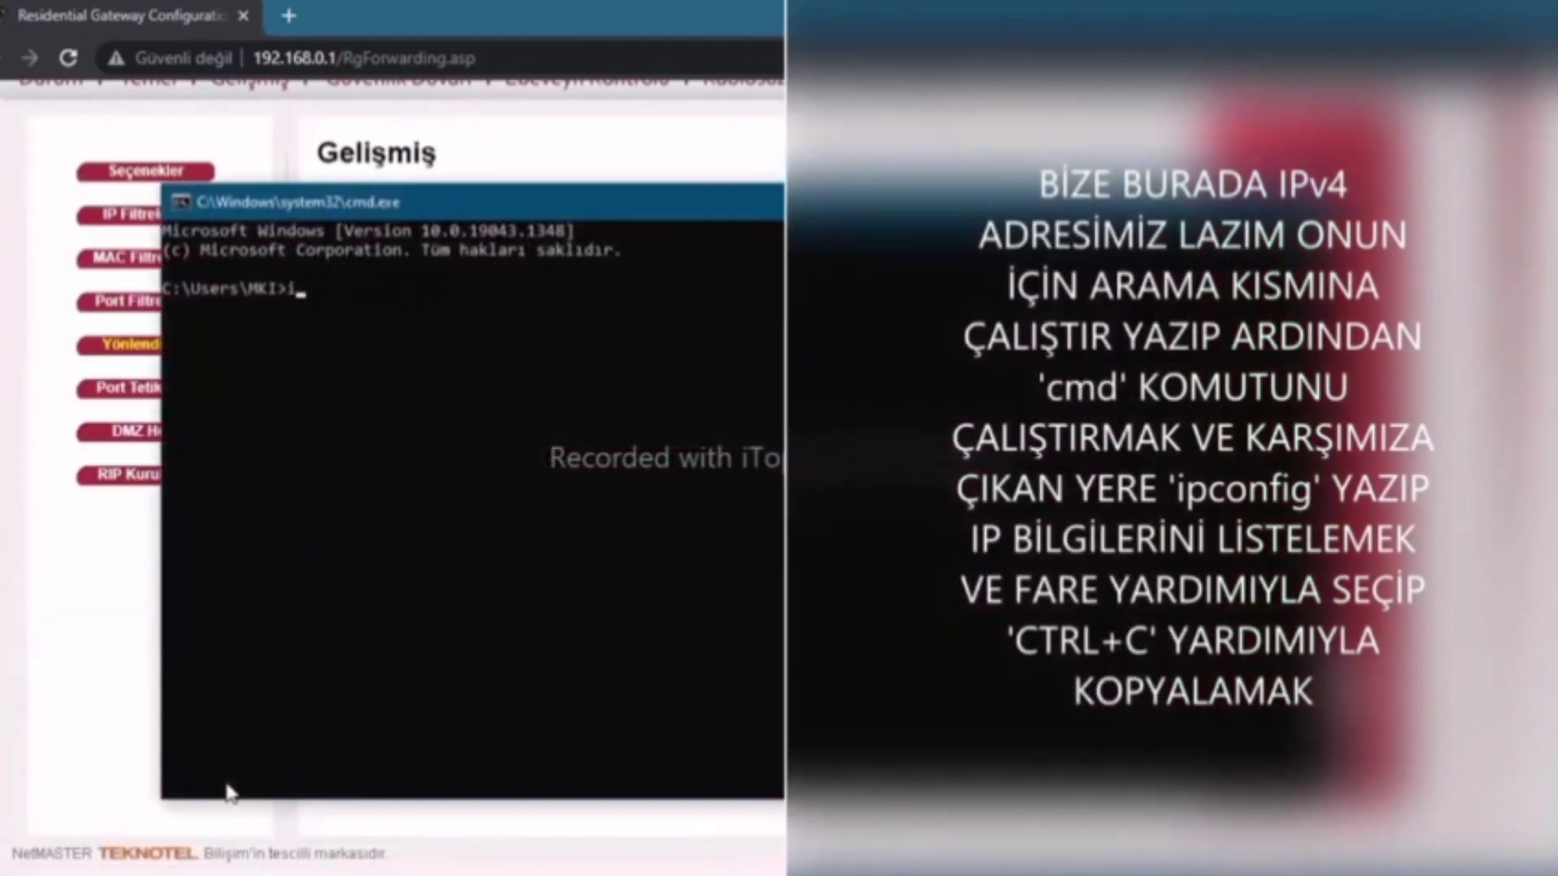
text(pconfig)
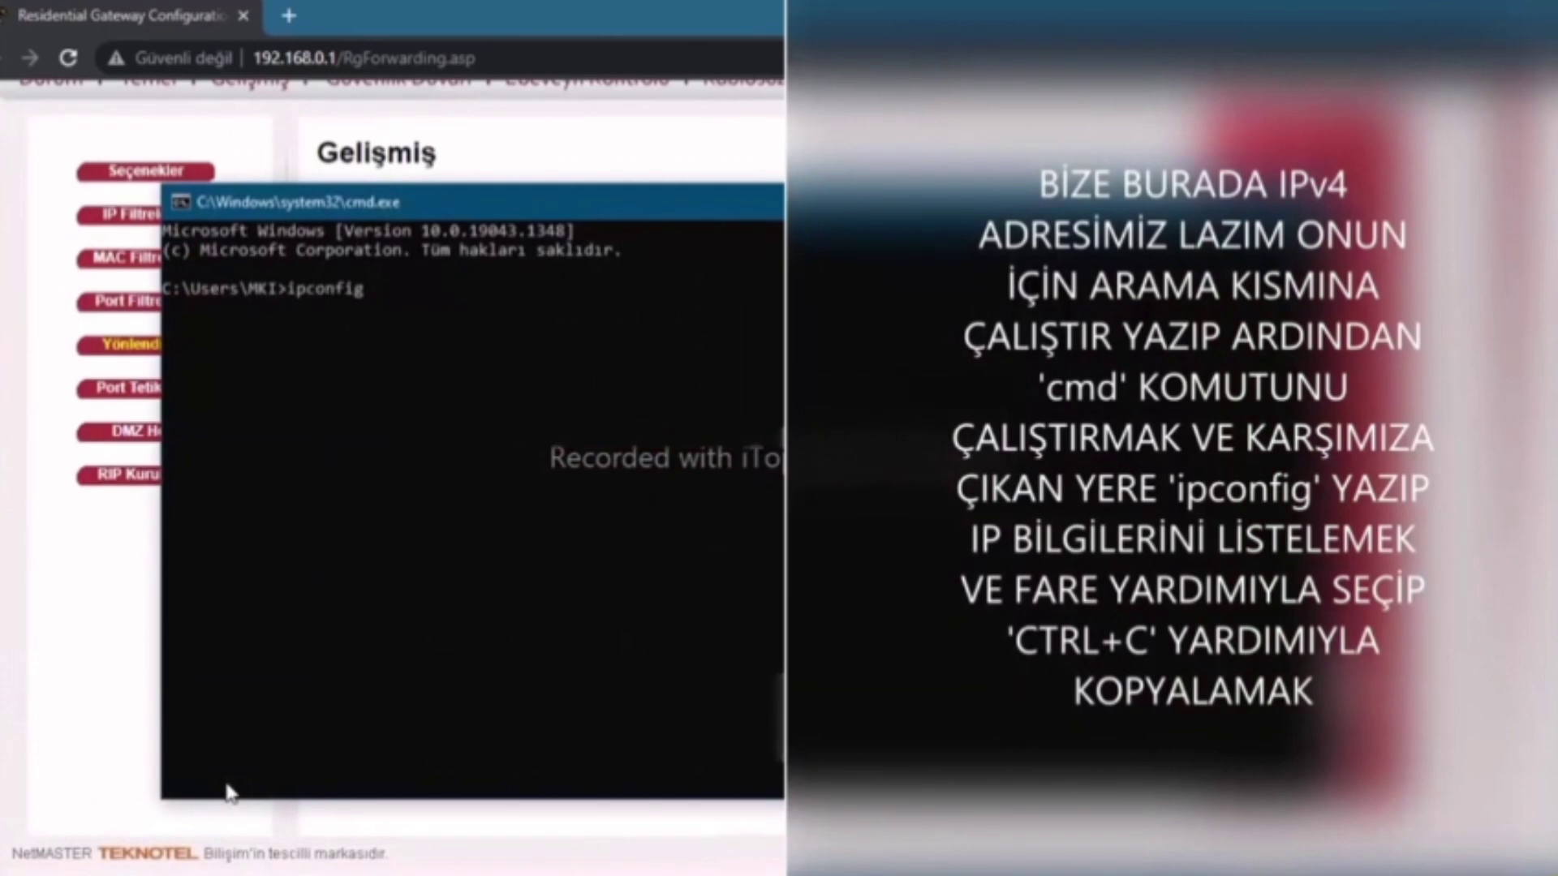
key(Return)
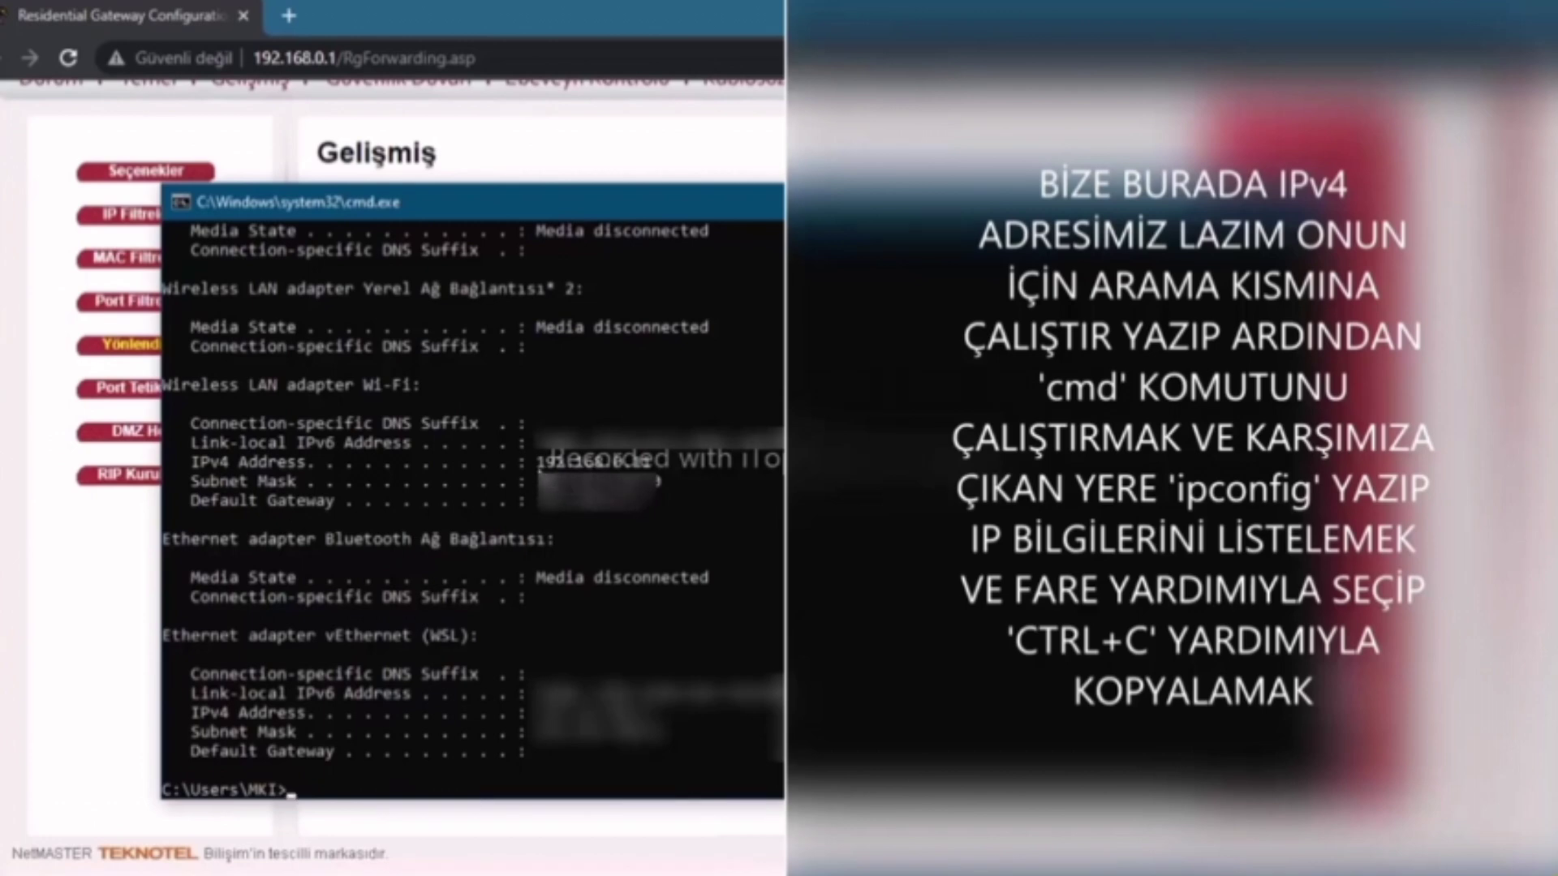
Copy the Wi-Fi adapter's IPv4 address, then remove the existing 31400–31409 forwarding rule
click(194, 462)
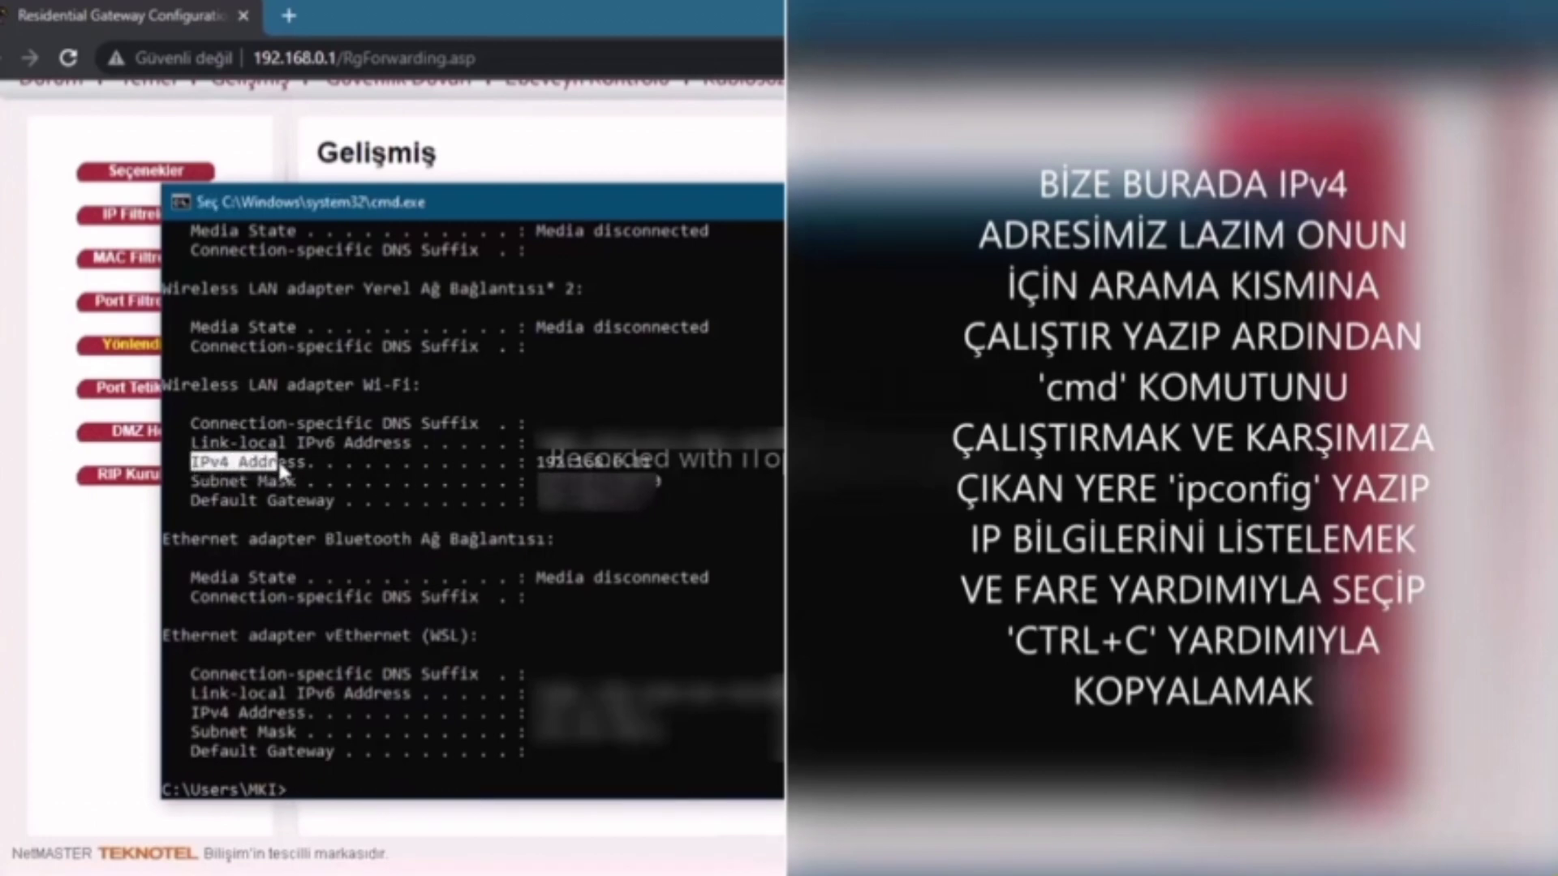
drag(536, 461, 651, 464)
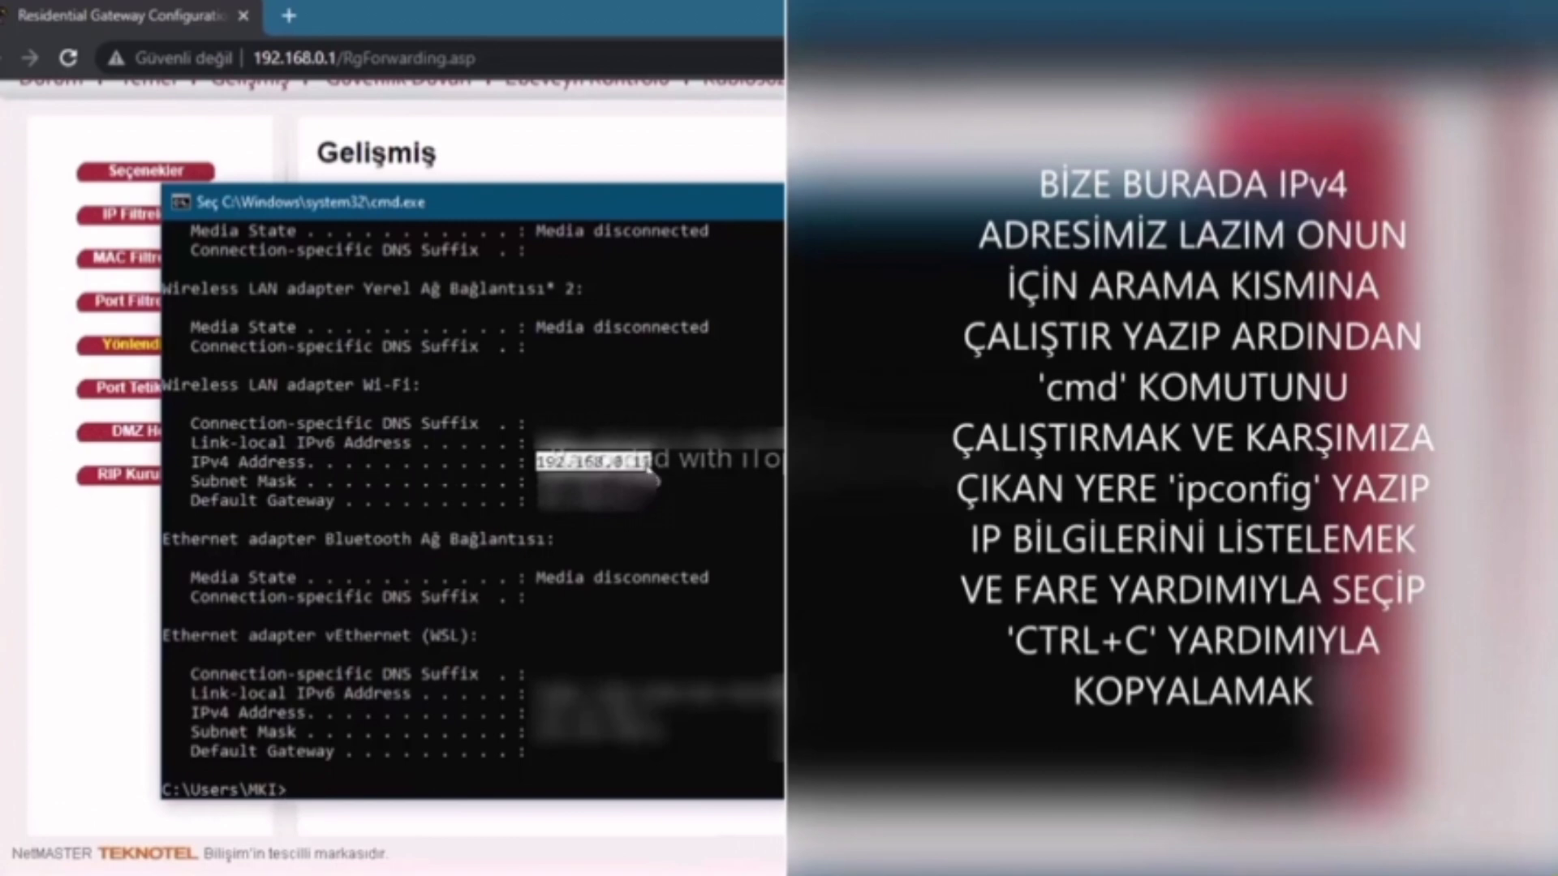
key(ctrl+c)
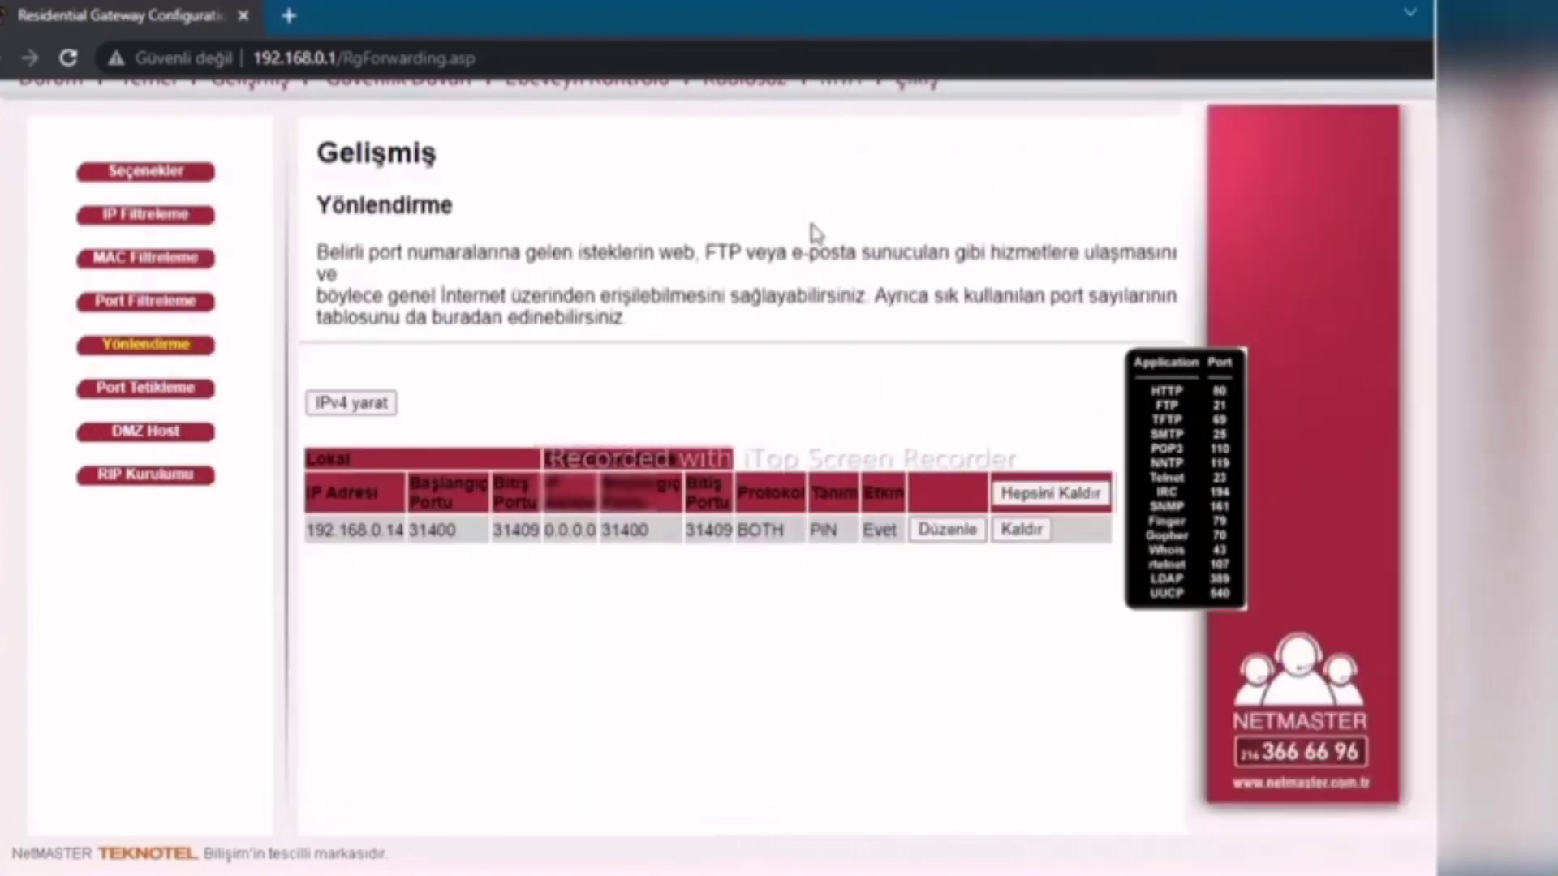
click(1021, 529)
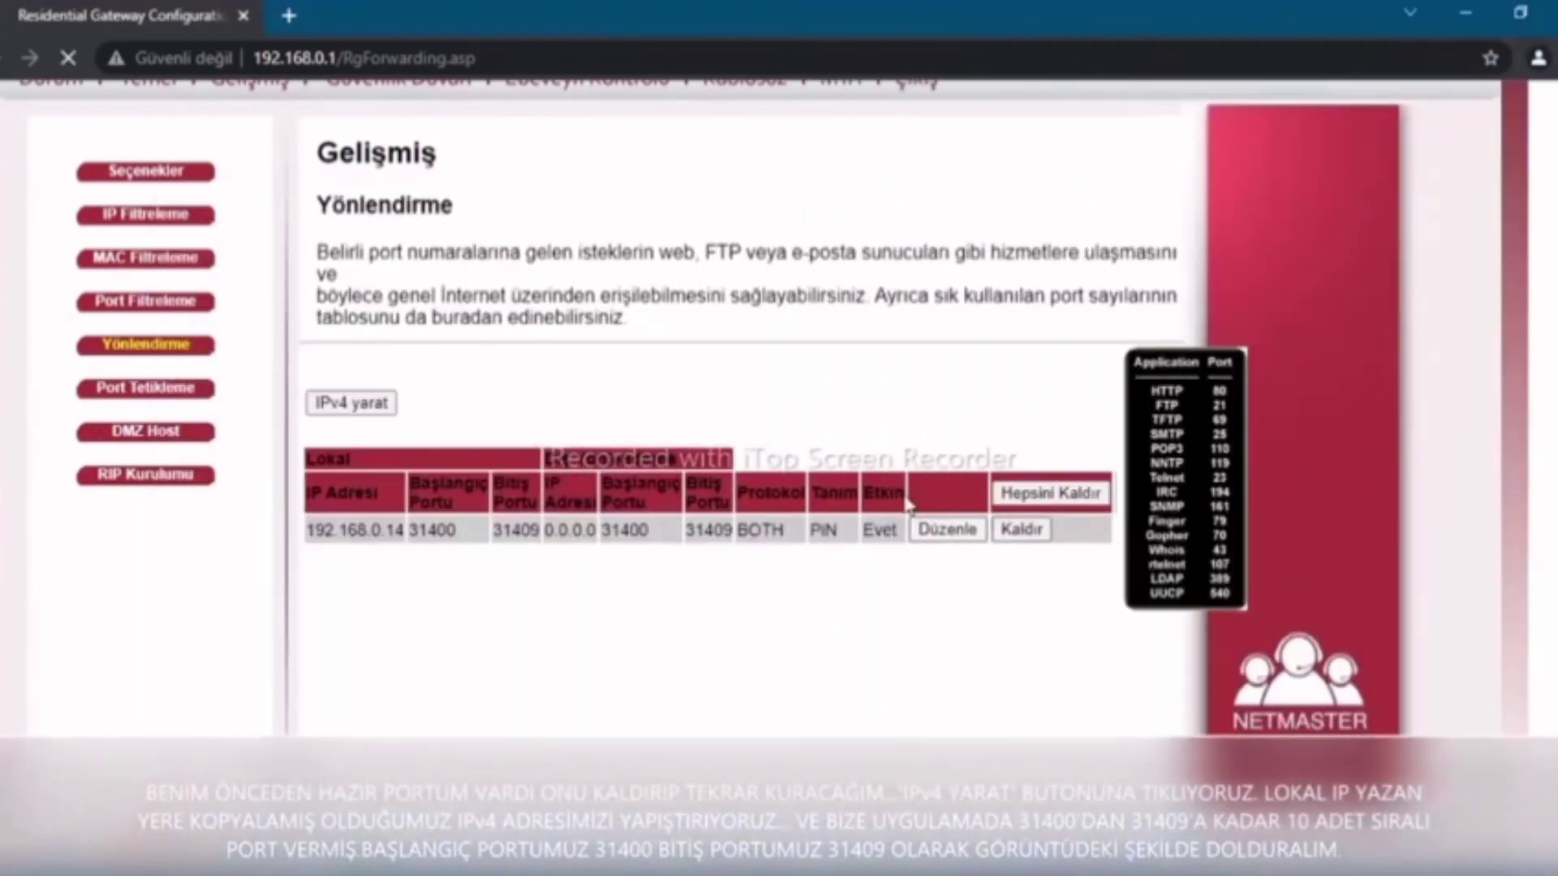